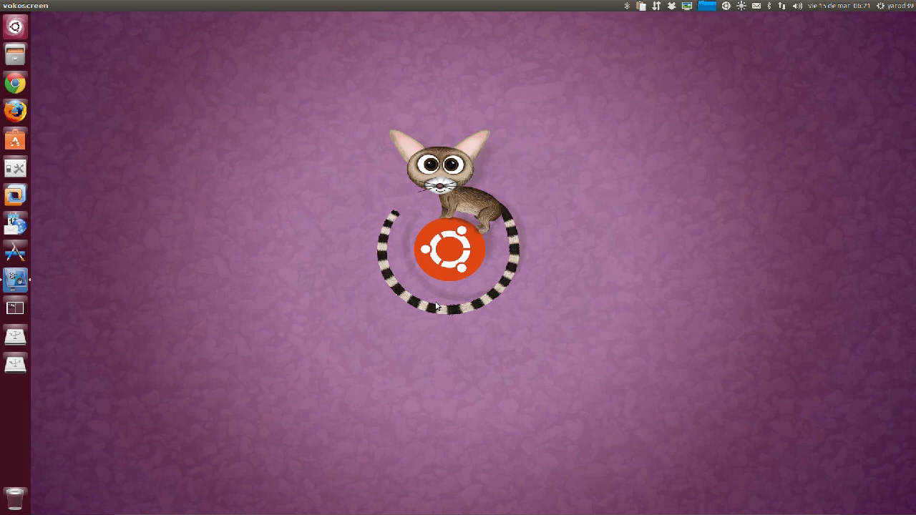
# Step: In the Terra drop-down terminal, add the ppa:irie/blender repository with sudo add-apt-repository and confirm
pyautogui.press('F12')
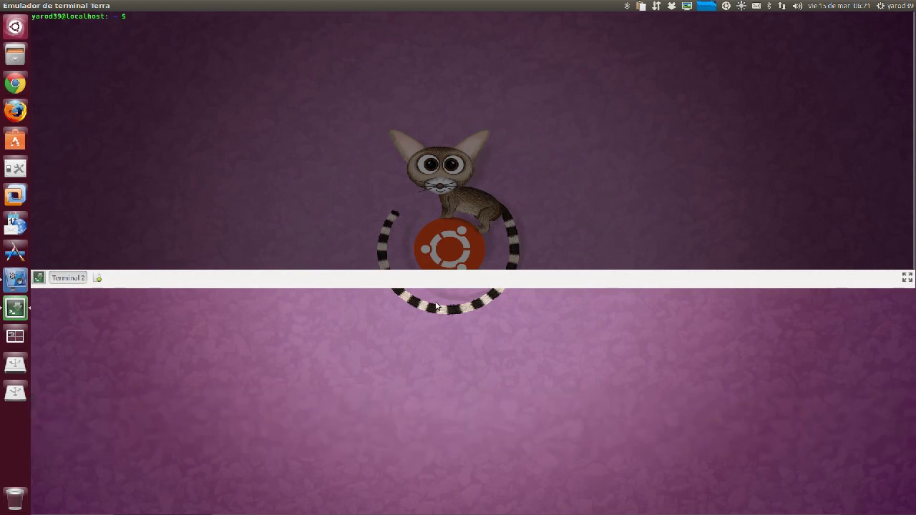
pyautogui.write('sud')
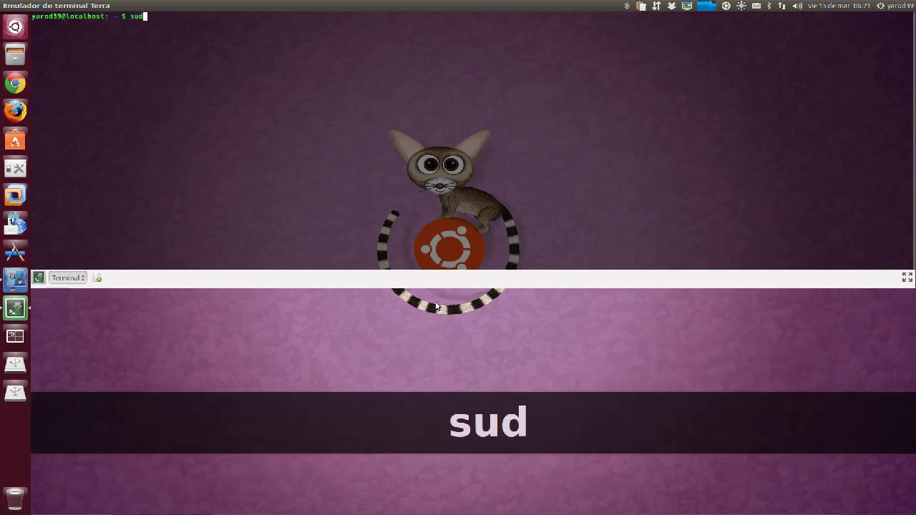
pyautogui.write('o add-')
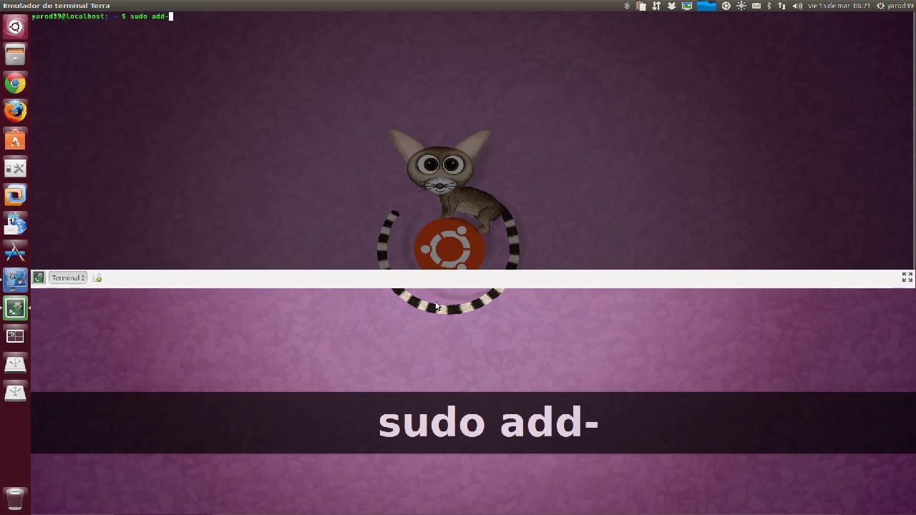
pyautogui.write('apt-')
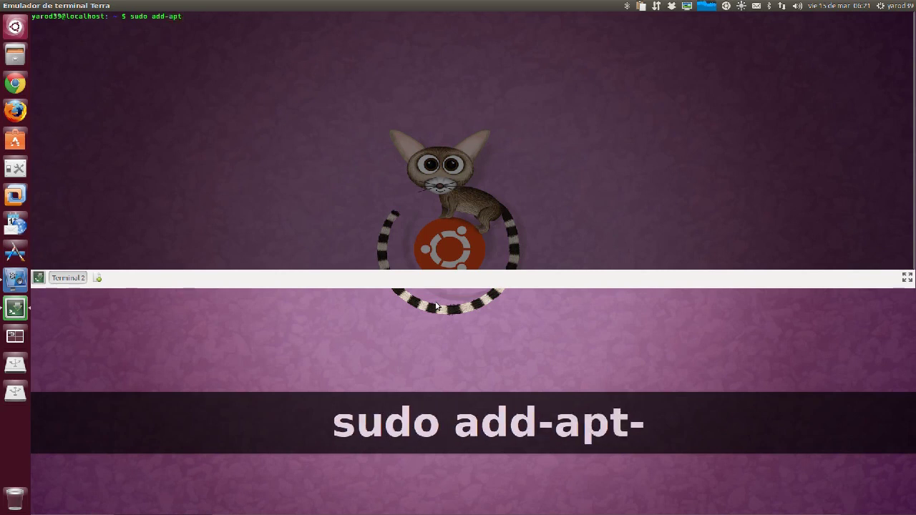
pyautogui.write('repository')
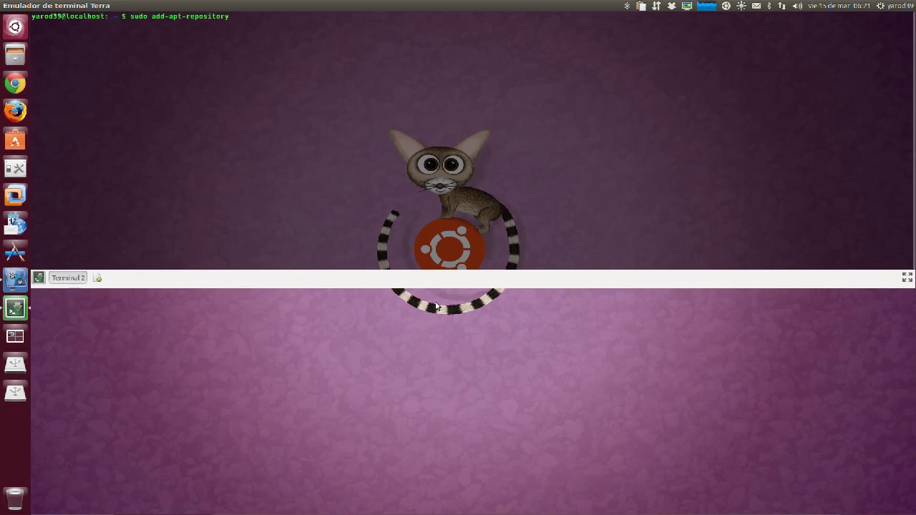
pyautogui.write(' ppa')
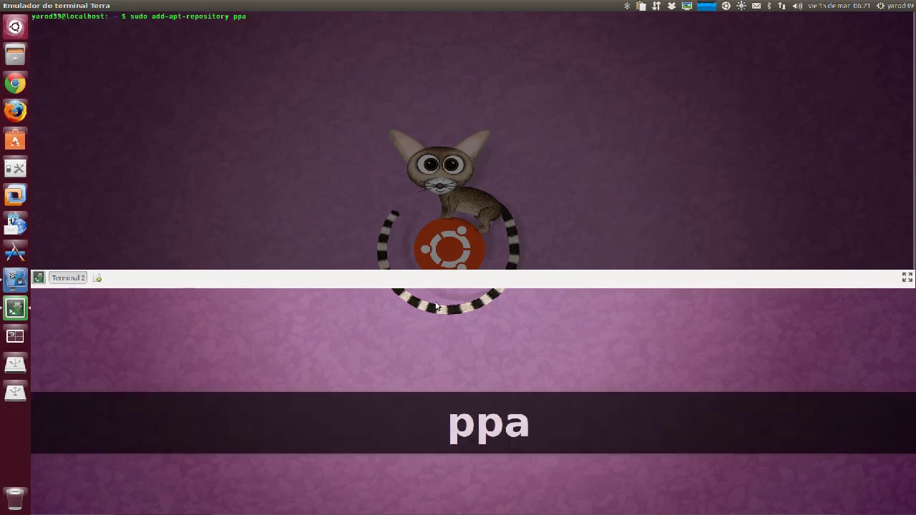
pyautogui.write(':')
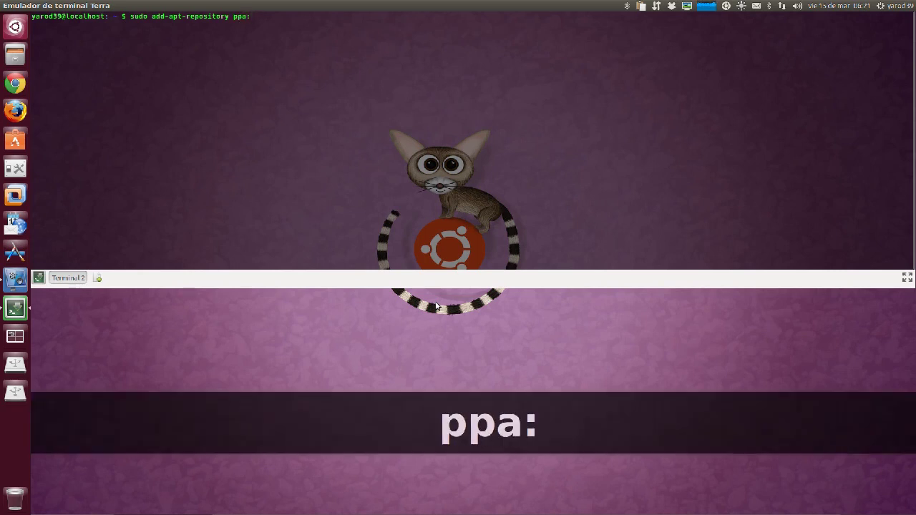
pyautogui.write('in')
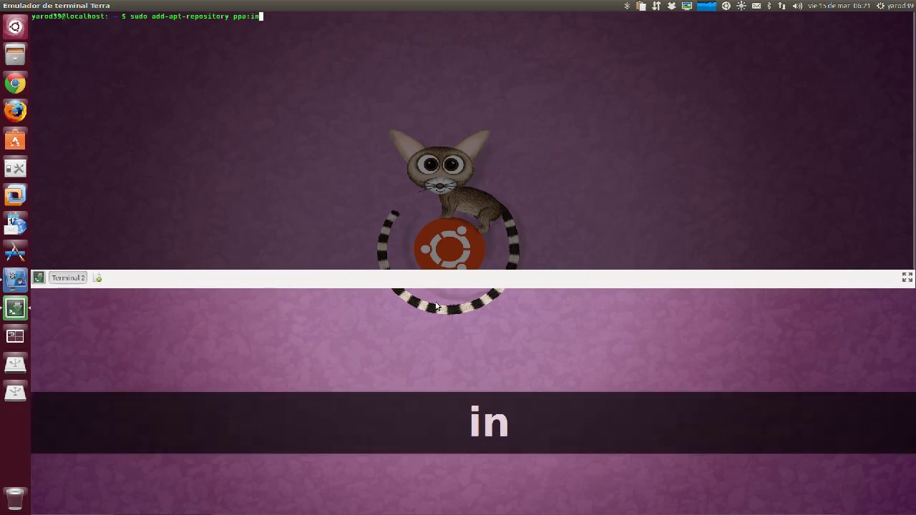
pyautogui.press('BackSpace')
pyautogui.write('rie')
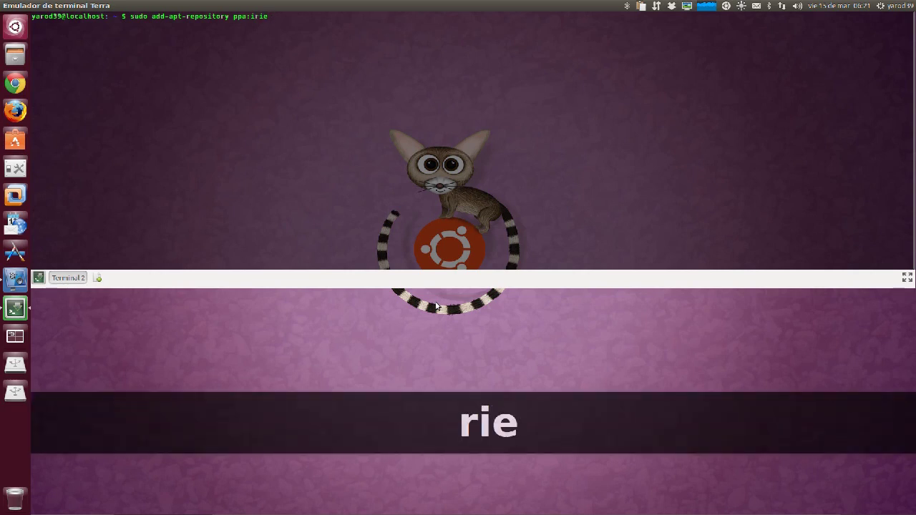
pyautogui.write('/blende')
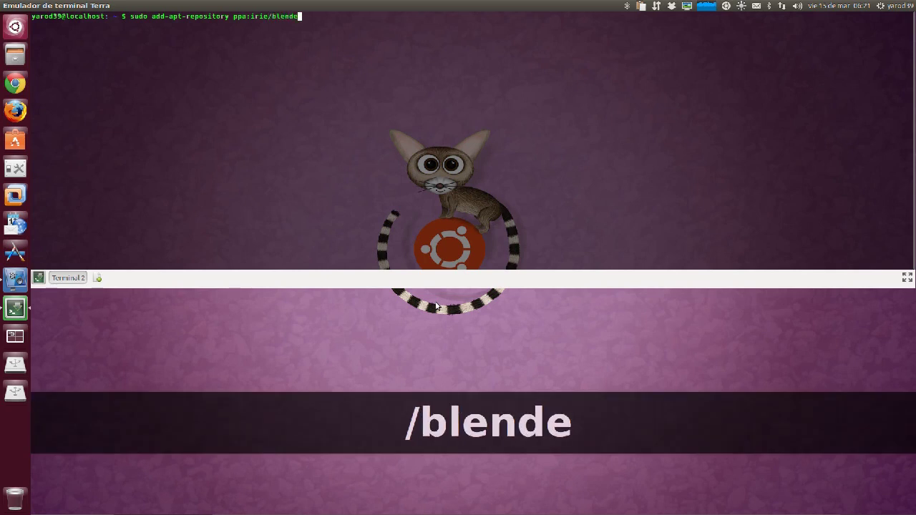
pyautogui.write('r')
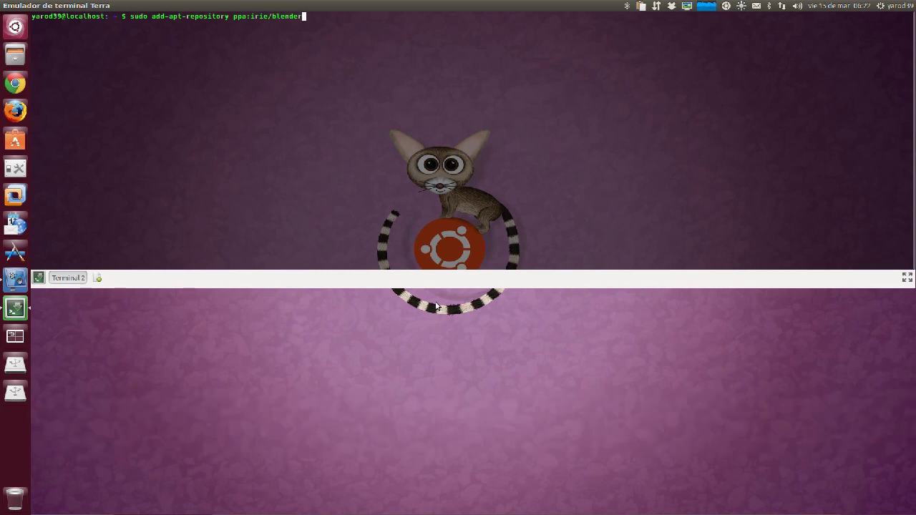
pyautogui.press('Return')
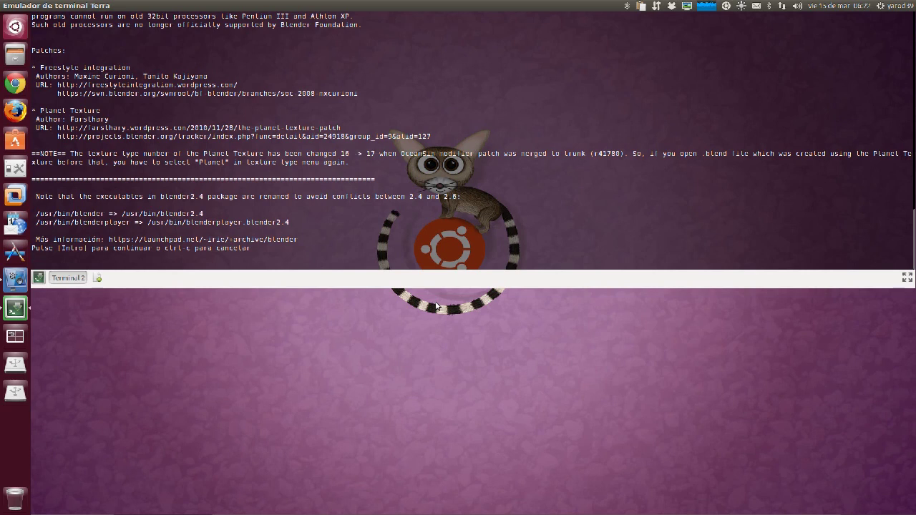
pyautogui.press('Return')
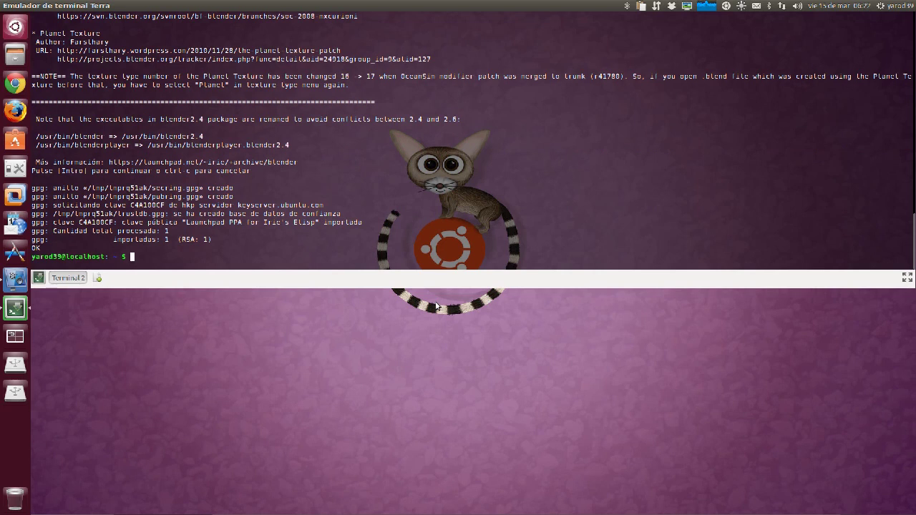
# Step: Run update to refresh the apt package lists from the repositories
pyautogui.write('u')
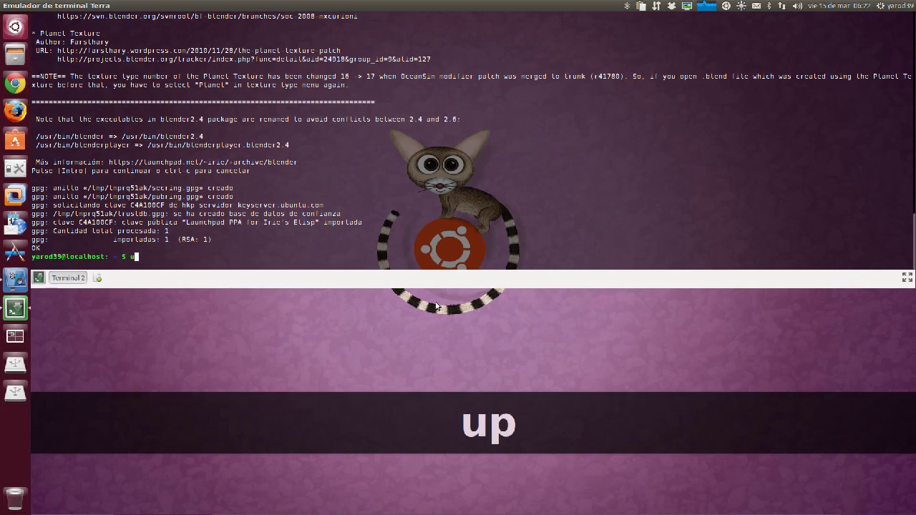
pyautogui.write('pdate')
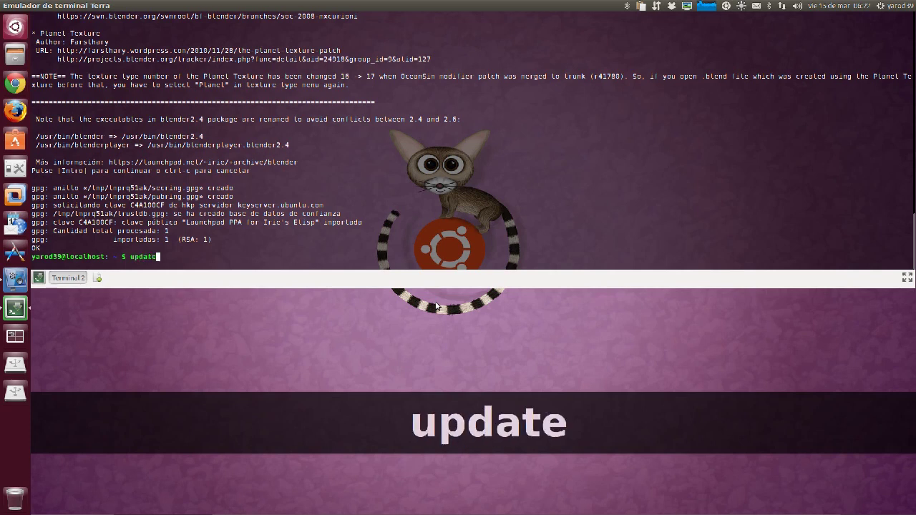
pyautogui.press('Return')
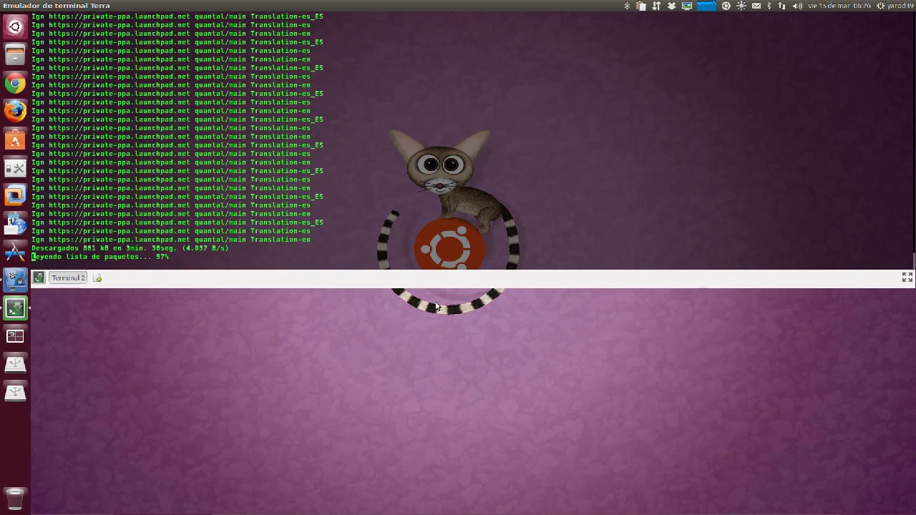
# Step: Run install blender, which lists 1 upgrade and 11 new packages
pyautogui.write('install')
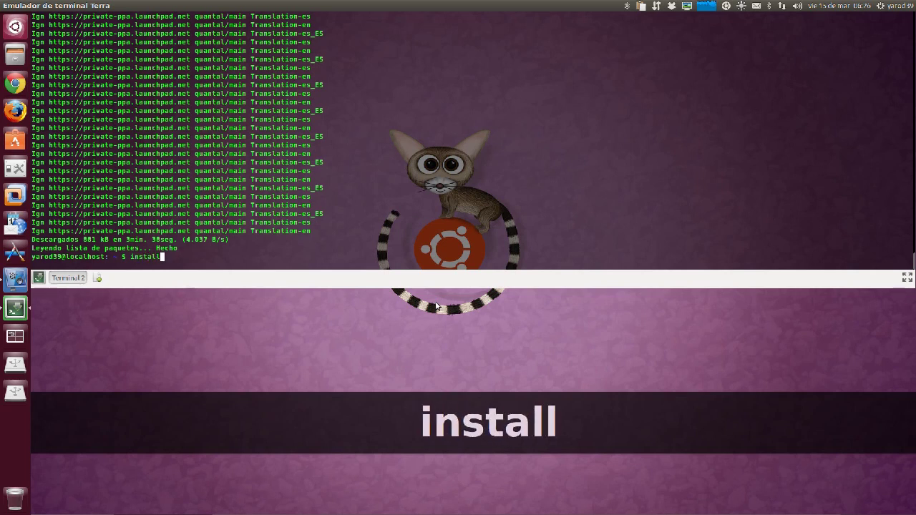
pyautogui.write(' blender')
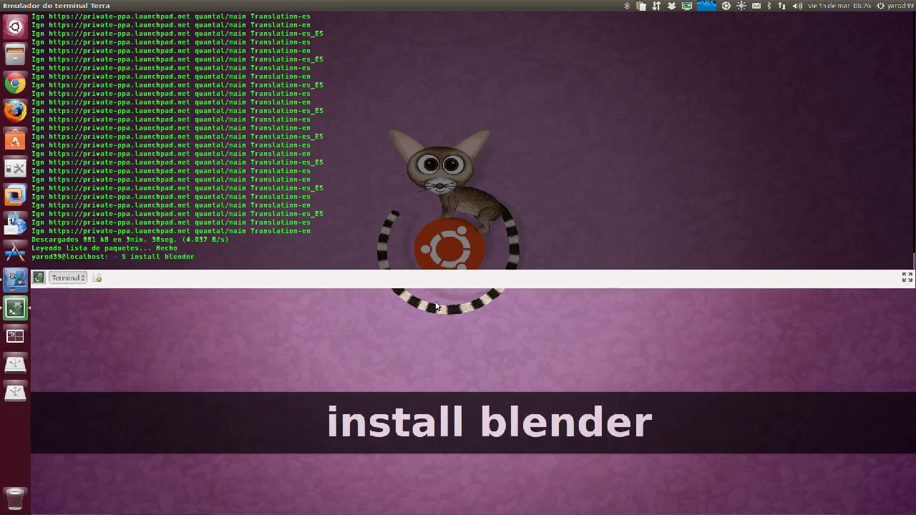
pyautogui.press('Return')
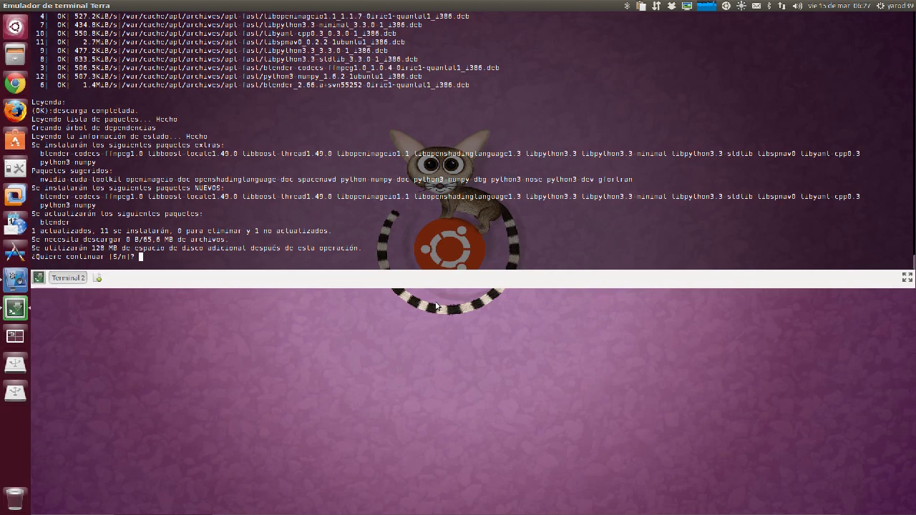
# Step: Answer 's' to continue, letting blender 2.66 and its dependencies install
pyautogui.write('s')
pyautogui.press('Return')
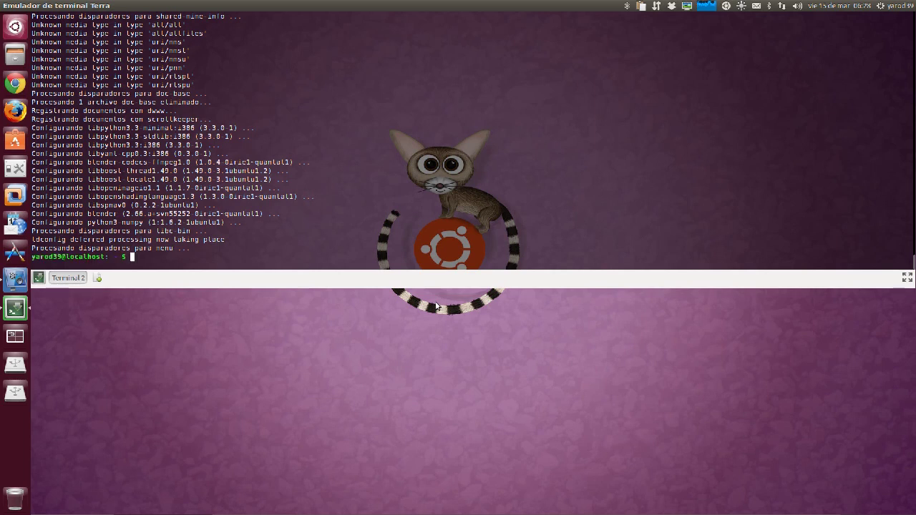
# Step: Hide the terminal and bring up the Unity Dash on its Applications view
pyautogui.press('F12')
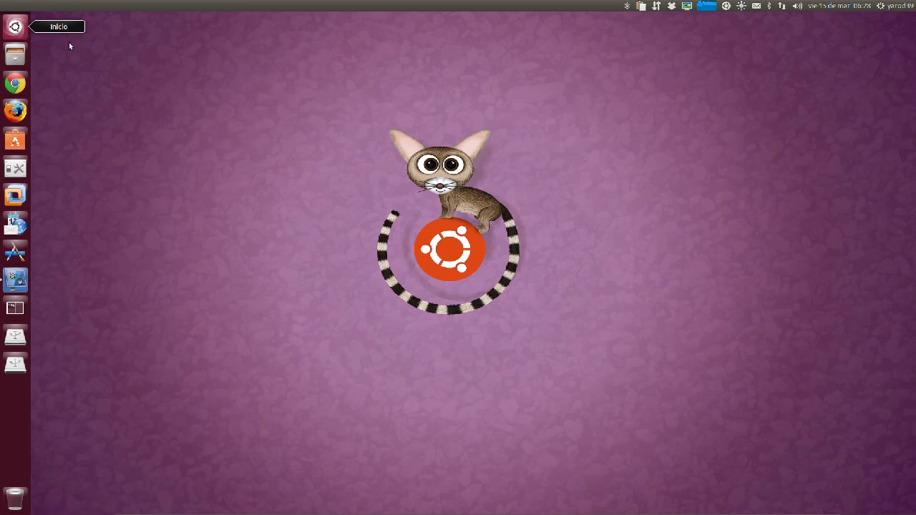
pyautogui.press('Right')
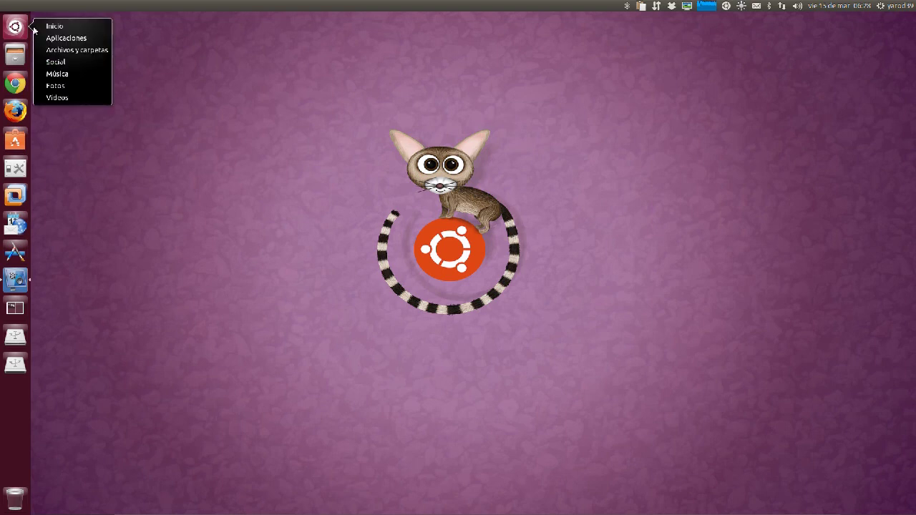
pyautogui.press('Escape')
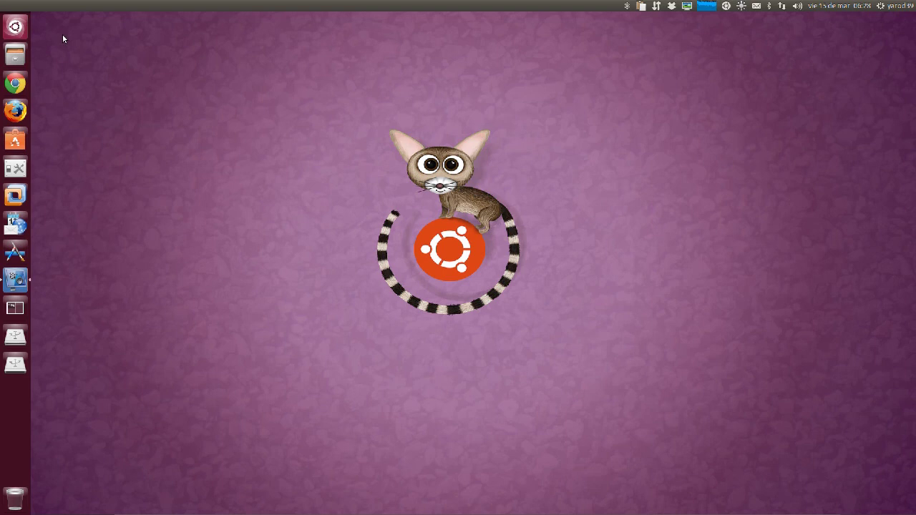
pyautogui.press('Right')
pyautogui.press('Escape')
pyautogui.hotkey('alt', 'F1')
pyautogui.press('Right')
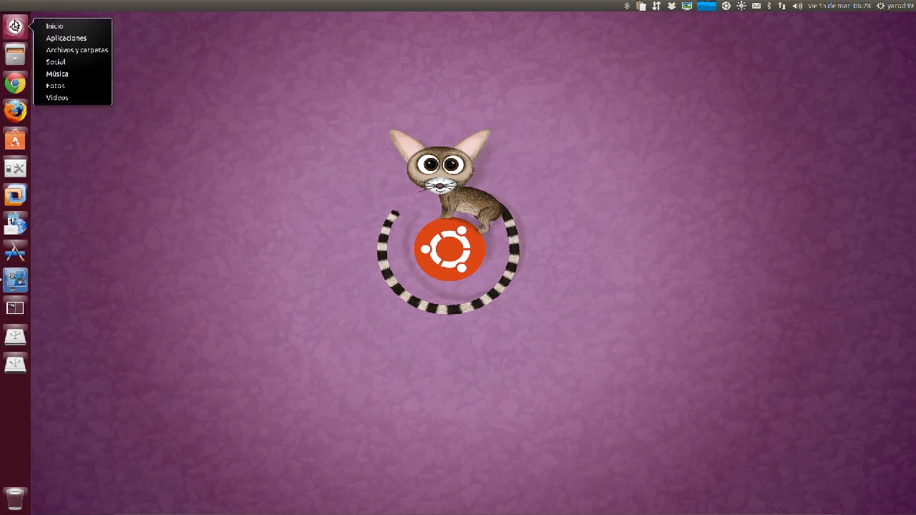
pyautogui.press('Escape')
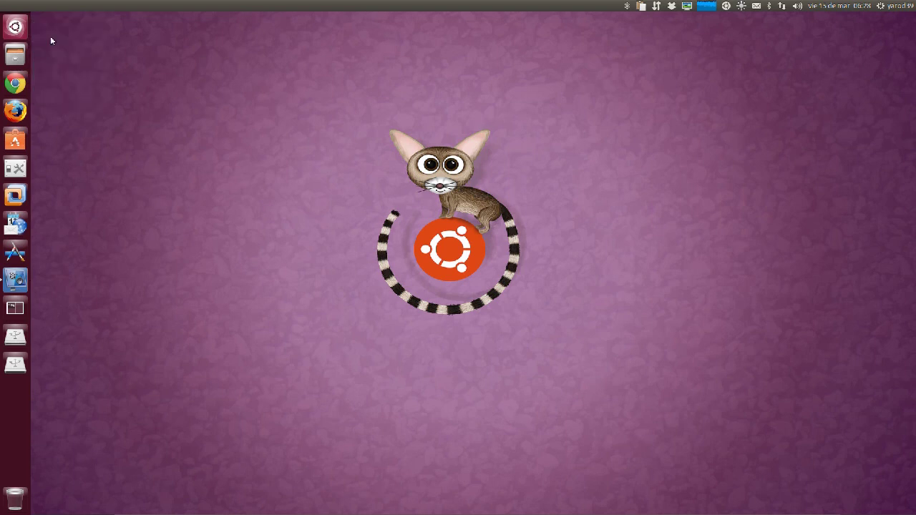
pyautogui.press('super+a')
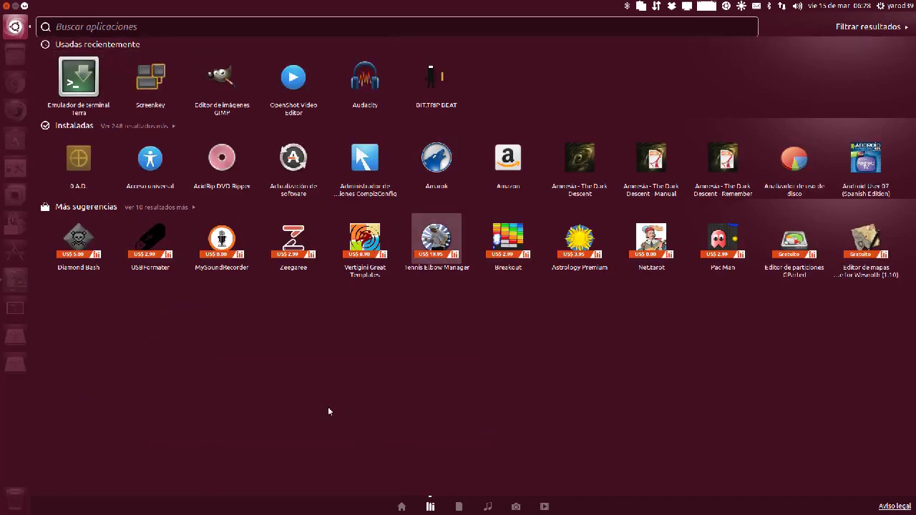
# Step: Show all installed applications in the Dash and launch Blender 2.66a
pyautogui.click(133, 126)
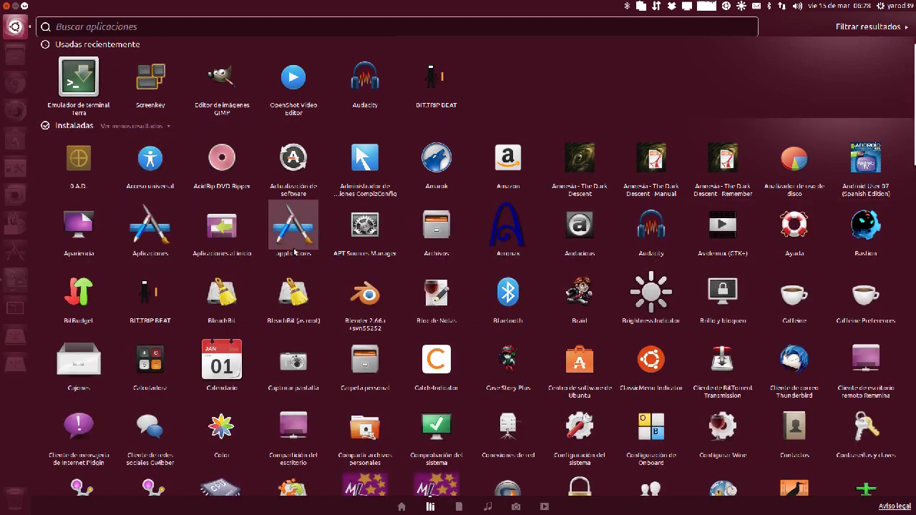
pyautogui.click(369, 301)
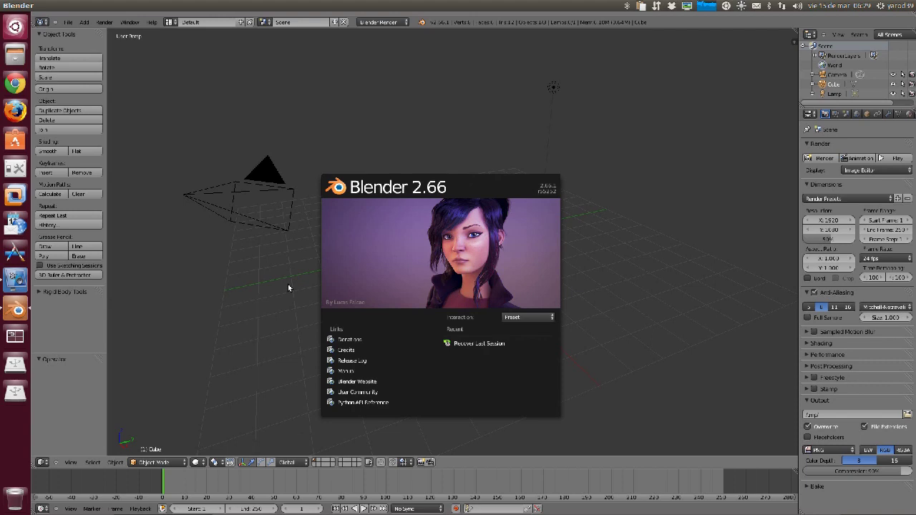
# Step: Follow the splash screen's Manual link to open the Blender 2.6 User Manual in Chrome
pyautogui.click(354, 373)
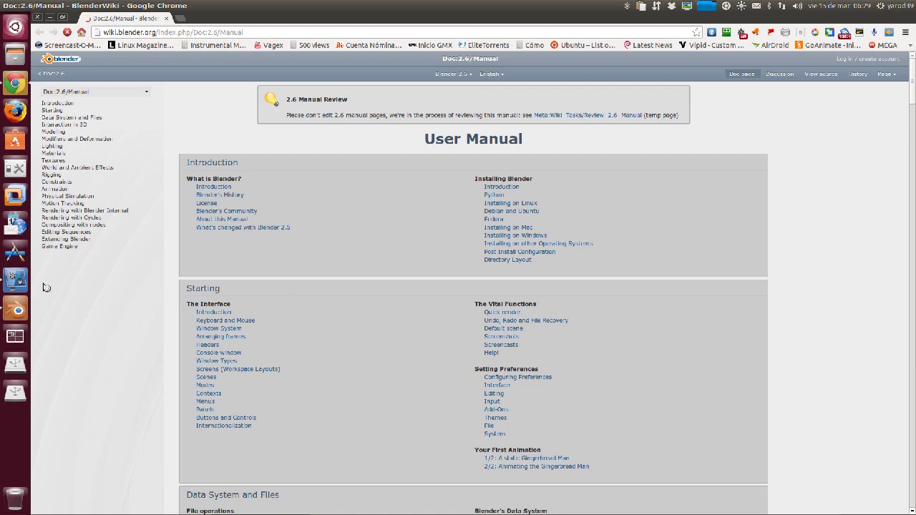
# Step: Pause the vokoscreen recording and hide its window, returning to Blender
pyautogui.click(16, 280)
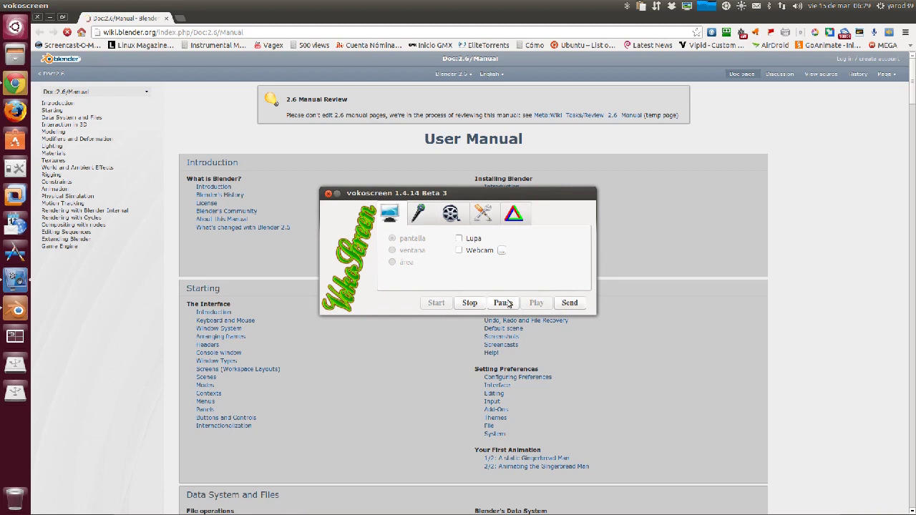
pyautogui.click(509, 304)
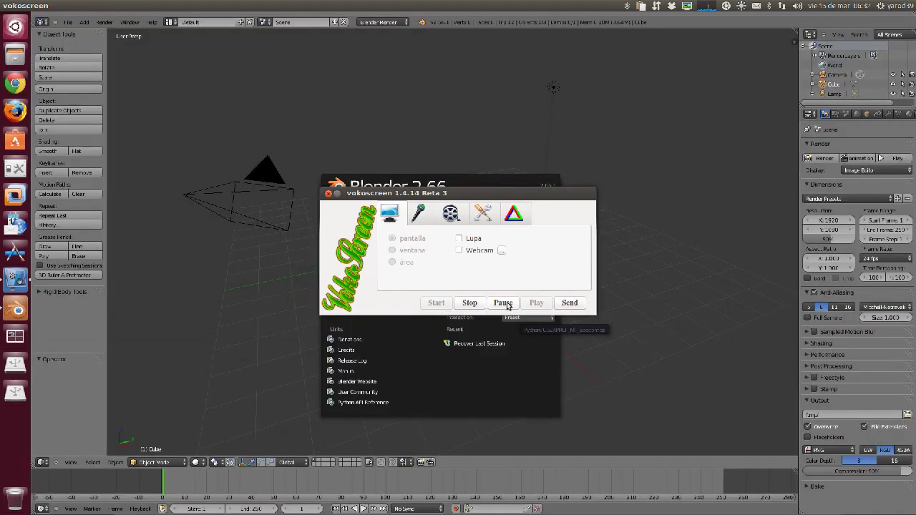
pyautogui.click(337, 194)
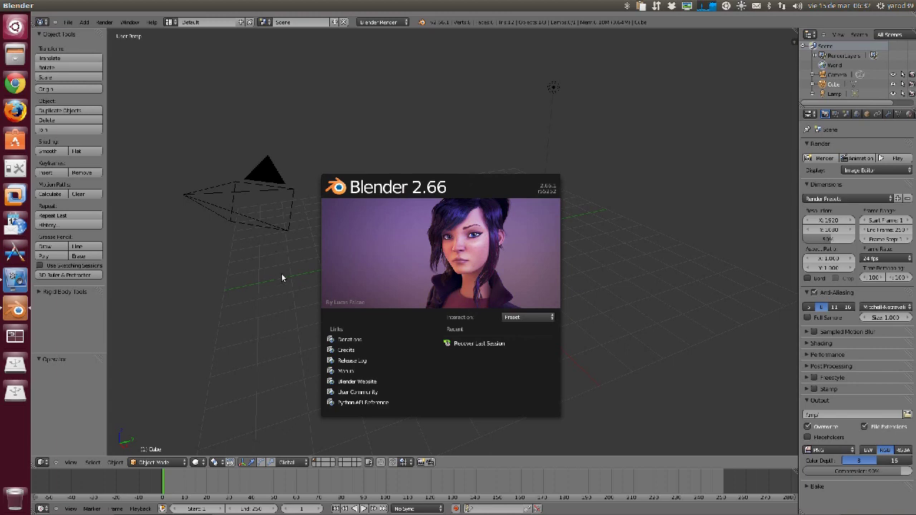
# Step: Dismiss the splash, nudge the default cube slightly off centre, and briefly toggle the terminal
pyautogui.click(289, 310)
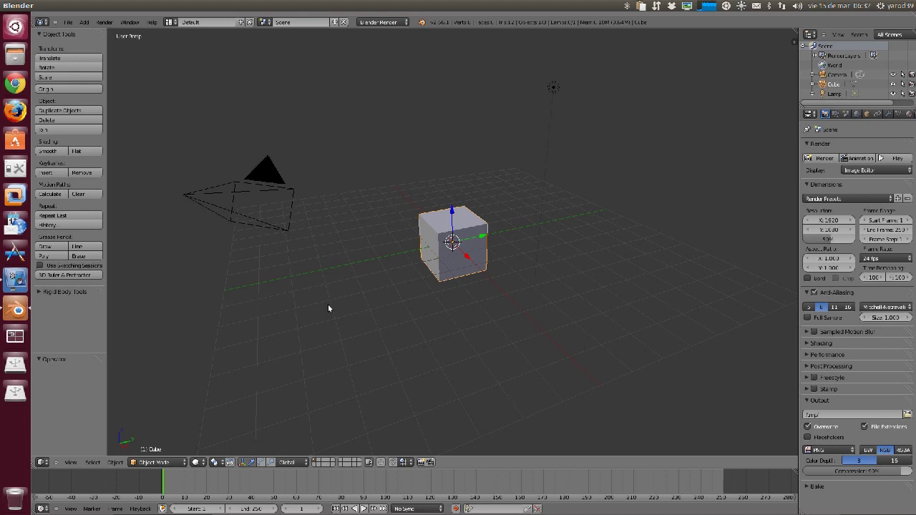
pyautogui.moveTo(443, 239)
pyautogui.mouseDown()
pyautogui.moveTo(439, 207)
pyautogui.moveTo(430, 241)
pyautogui.moveTo(443, 237)
pyautogui.mouseUp()
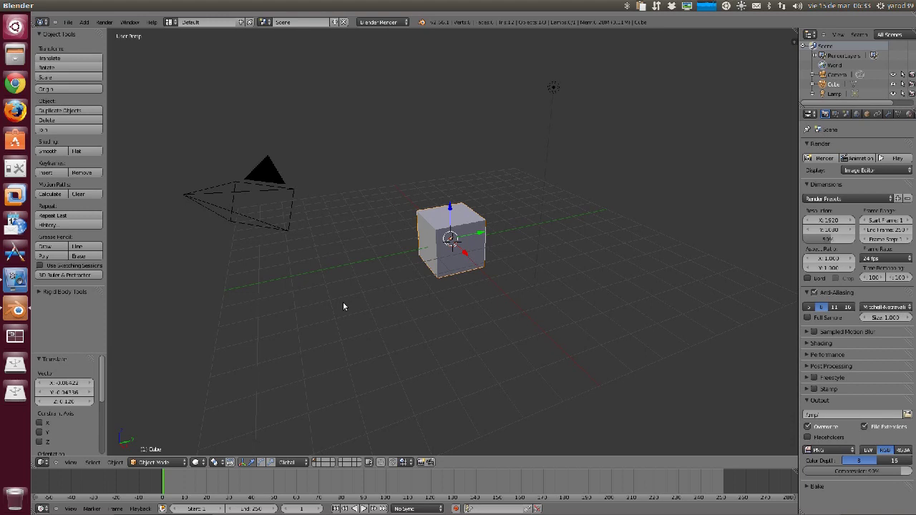
pyautogui.press('F12')
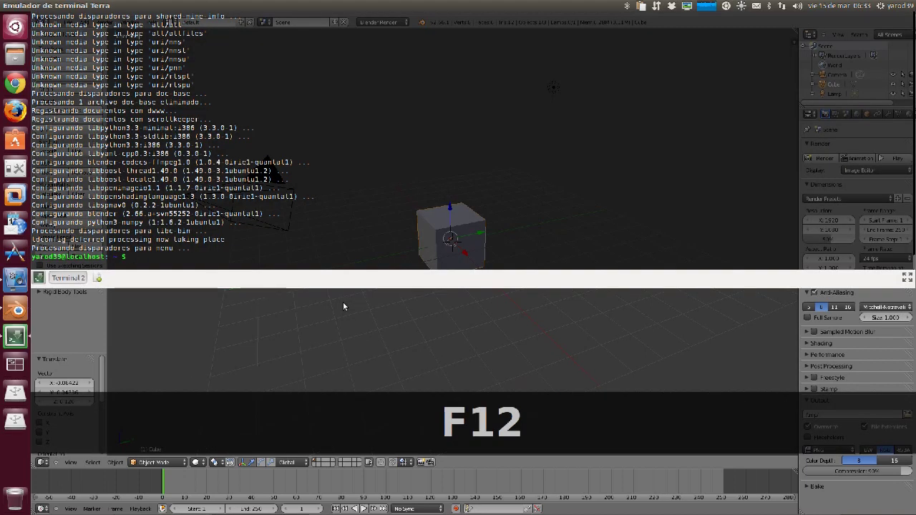
pyautogui.press('F12')
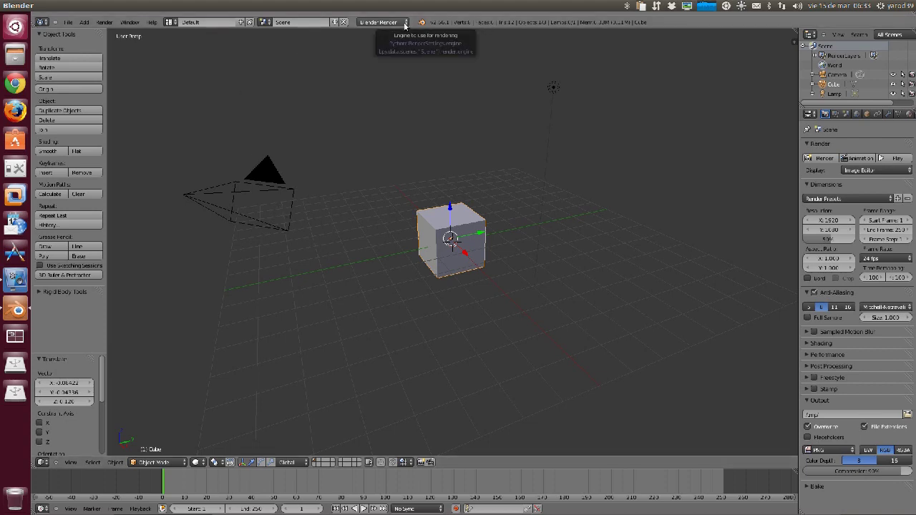
pyautogui.click(405, 25)
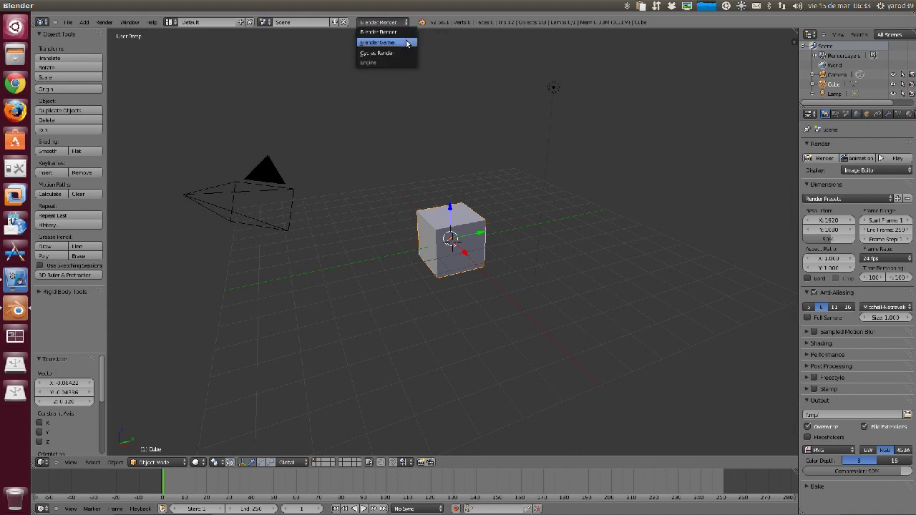
pyautogui.click(407, 44)
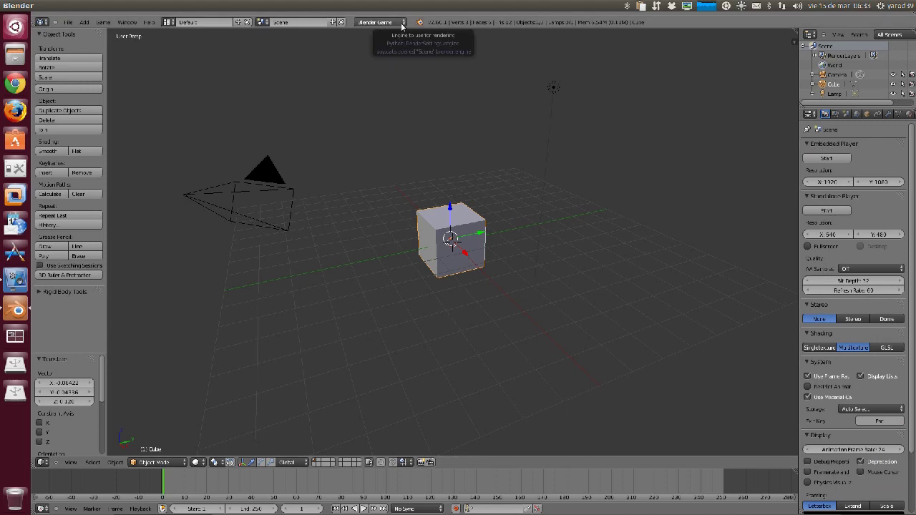
pyautogui.click(403, 22)
pyautogui.click(404, 52)
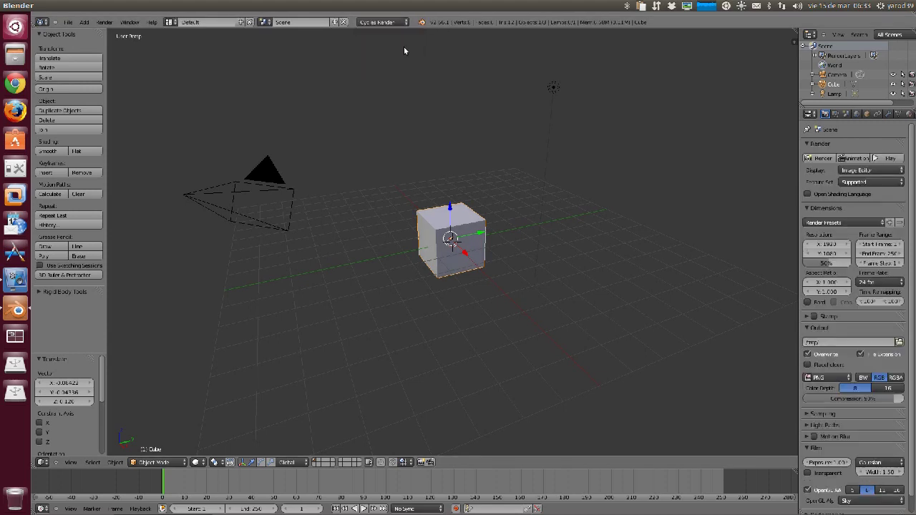
pyautogui.click(403, 23)
pyautogui.click(404, 31)
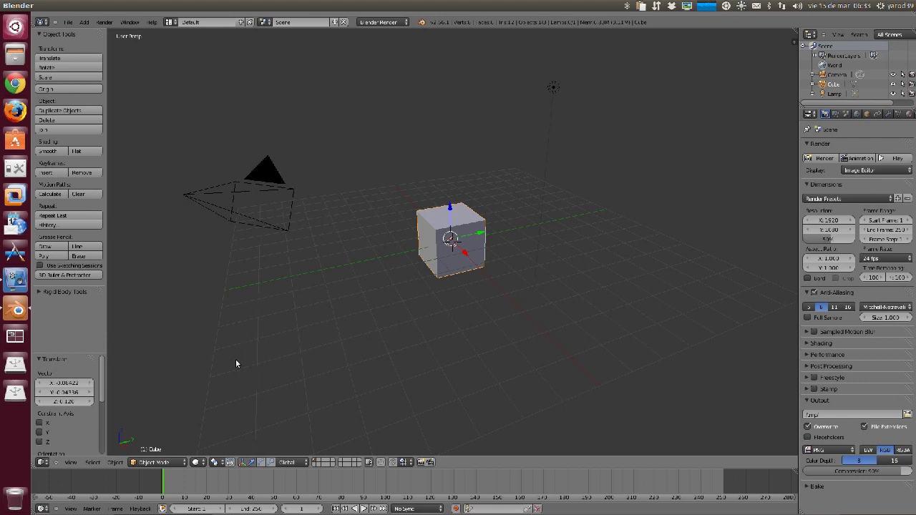
pyautogui.click(183, 465)
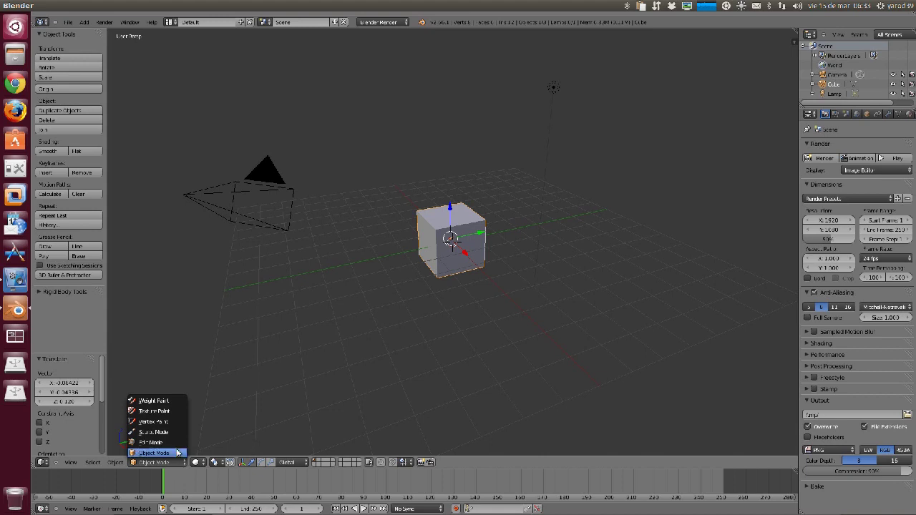
pyautogui.click(175, 444)
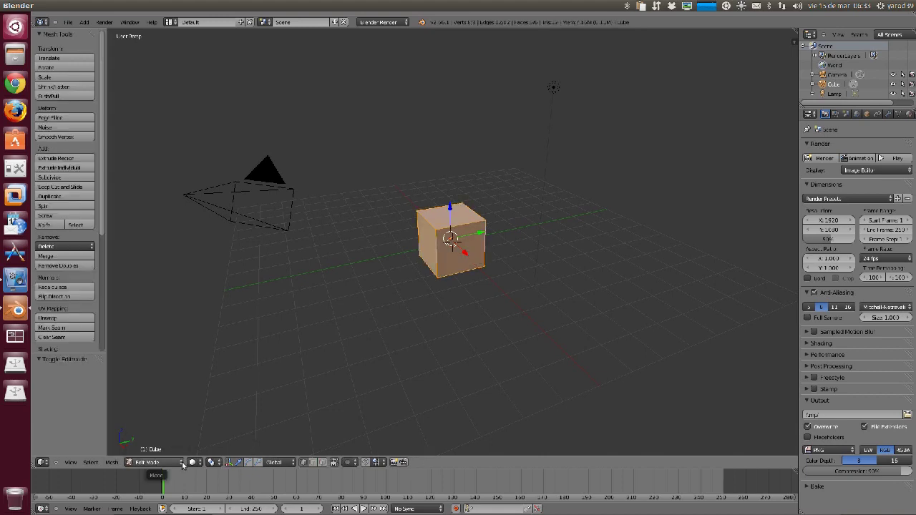
pyautogui.click(183, 465)
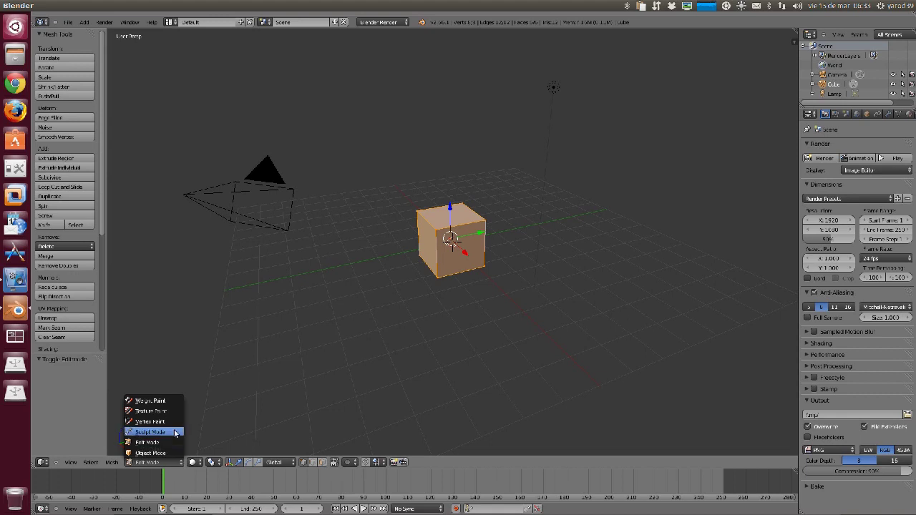
pyautogui.click(154, 432)
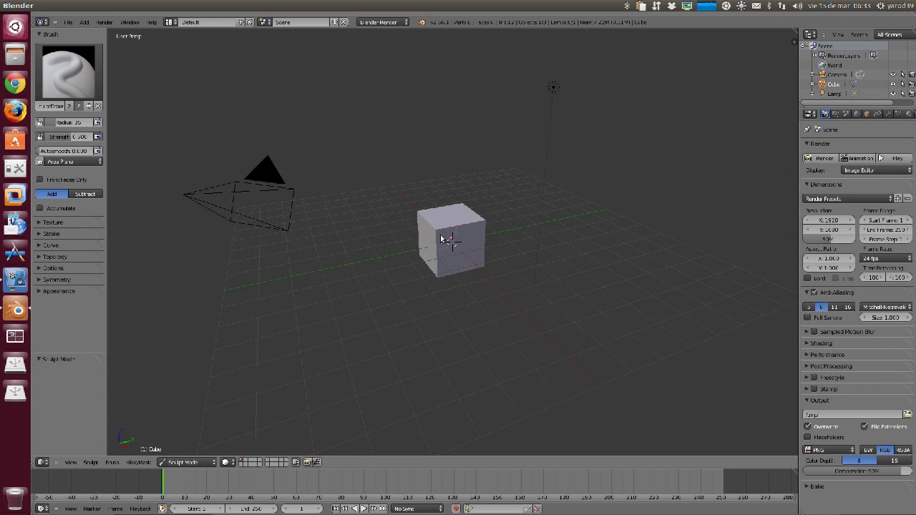
pyautogui.click(214, 464)
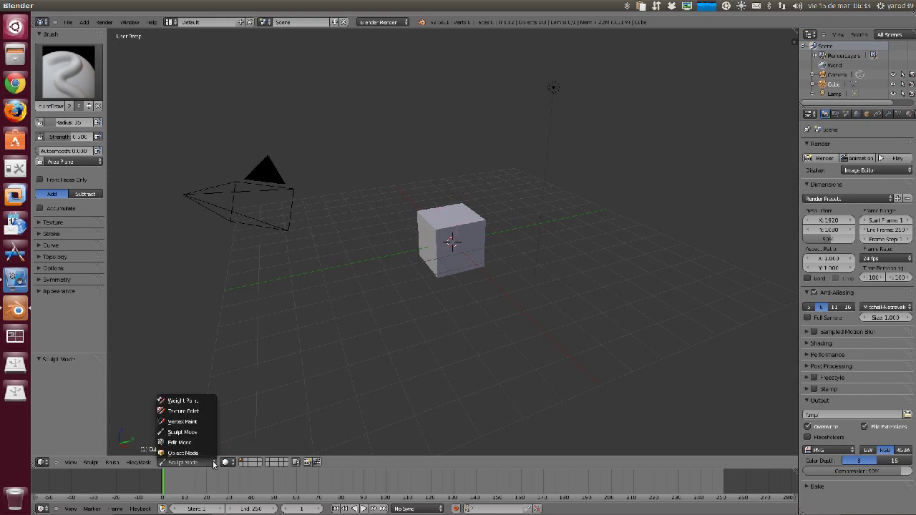
pyautogui.click(213, 422)
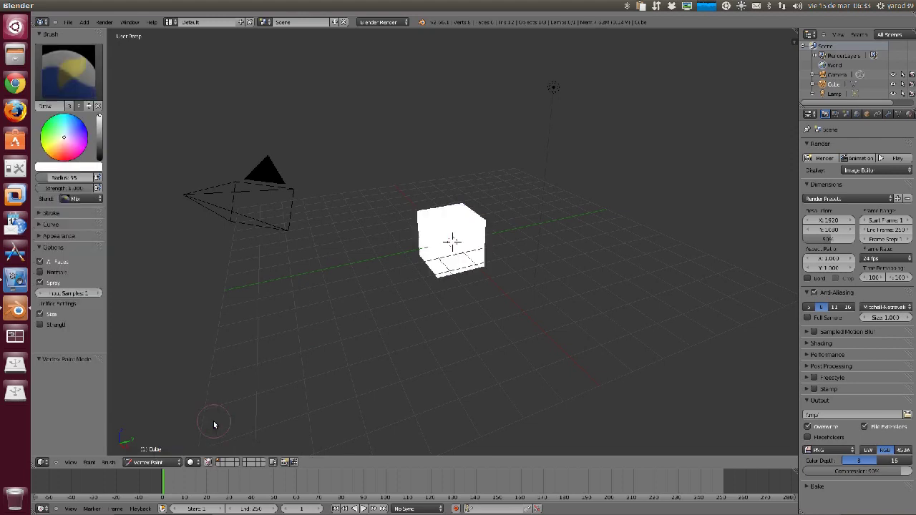
pyautogui.click(180, 464)
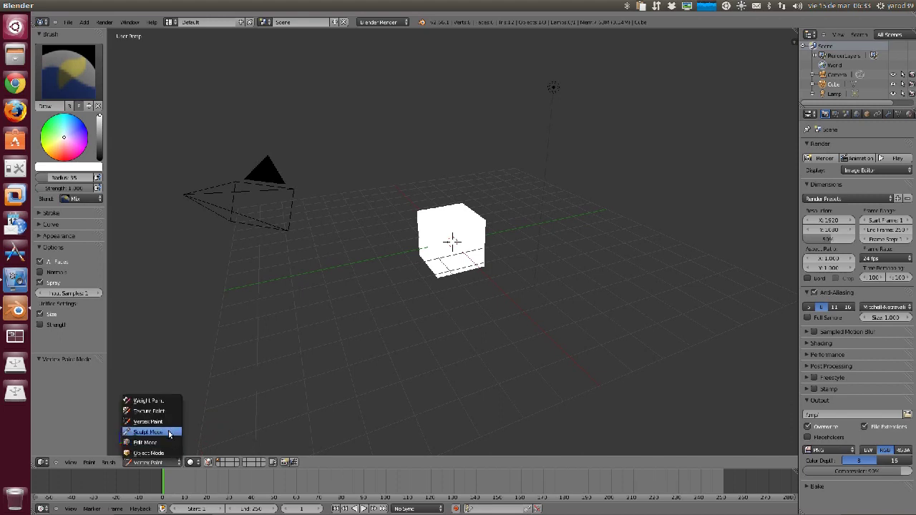
pyautogui.click(165, 413)
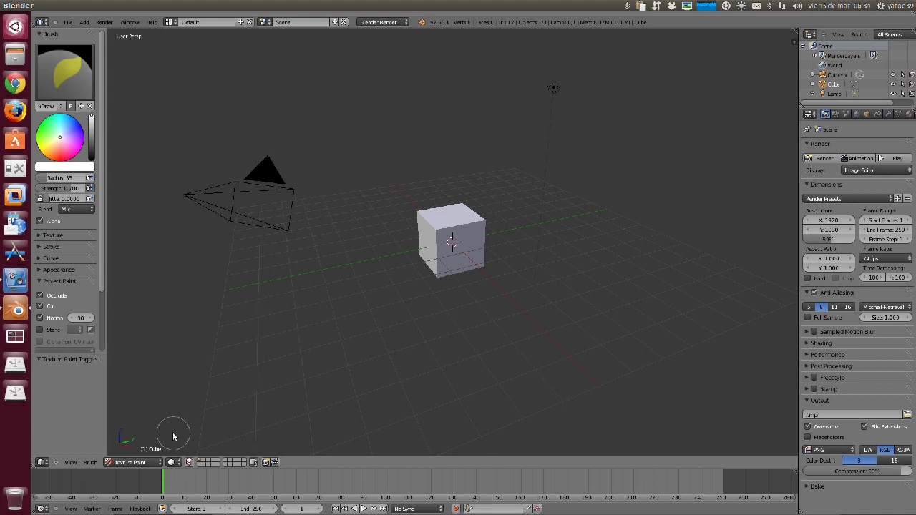
pyautogui.click(162, 464)
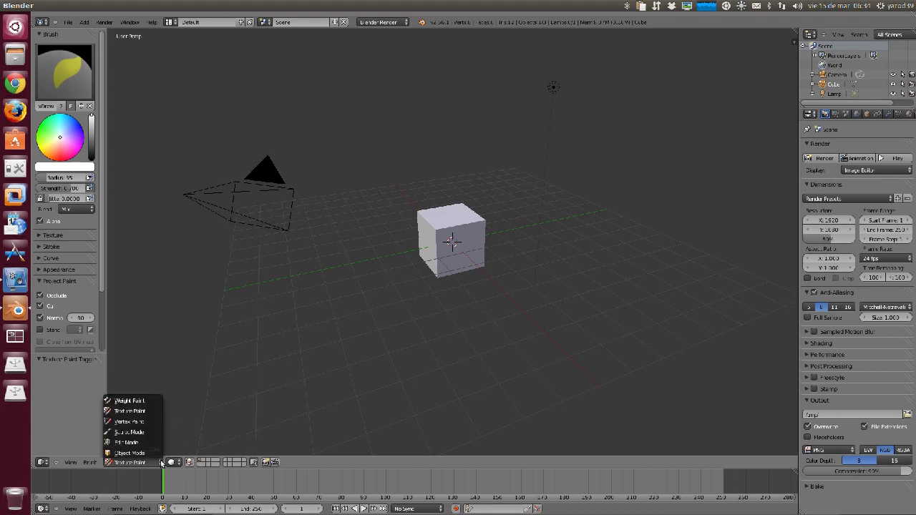
pyautogui.click(155, 403)
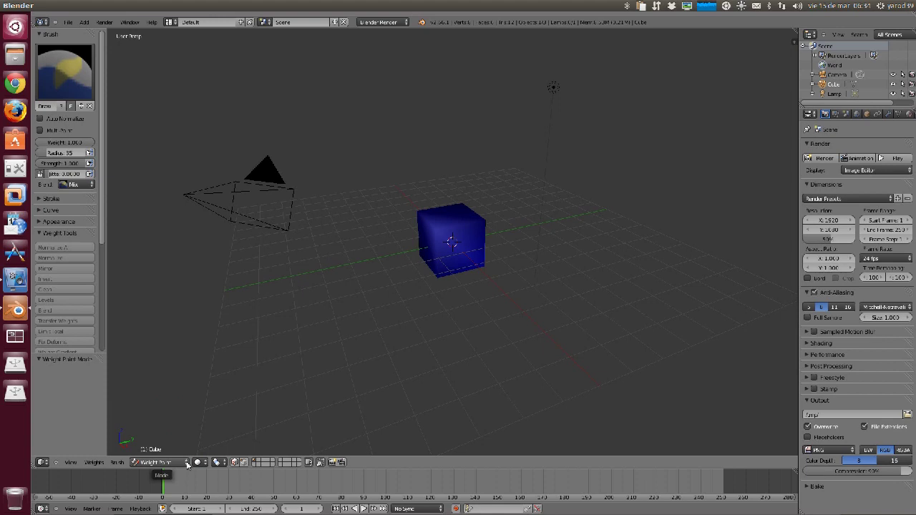
pyautogui.click(186, 464)
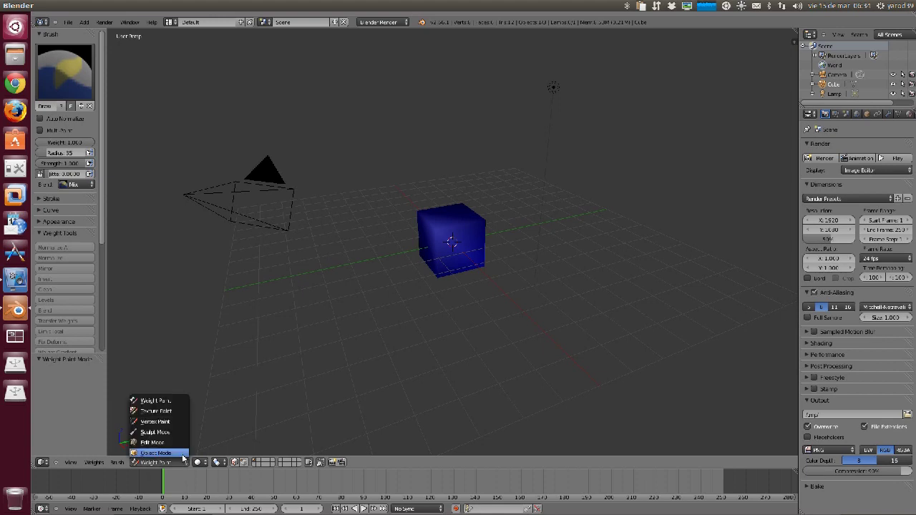
pyautogui.click(157, 454)
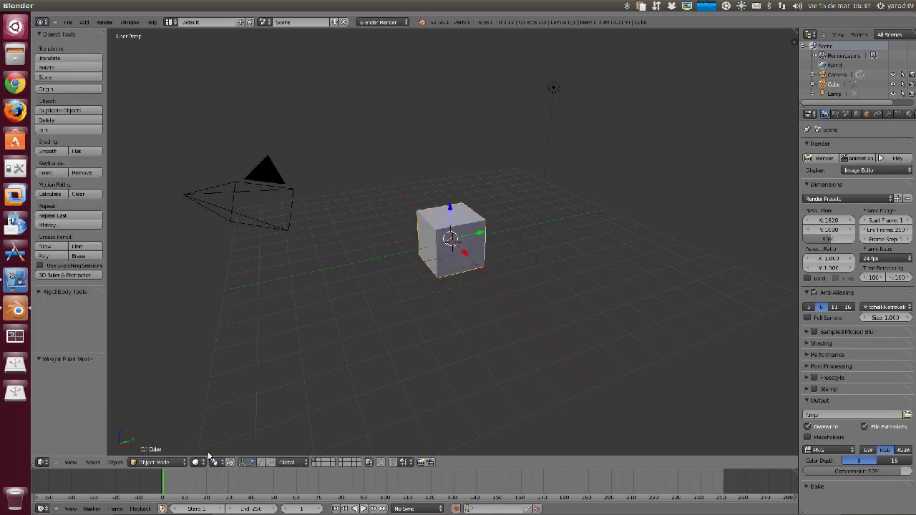
# Step: Browse the viewport shading options and the File, Add and Render menus
pyautogui.click(204, 463)
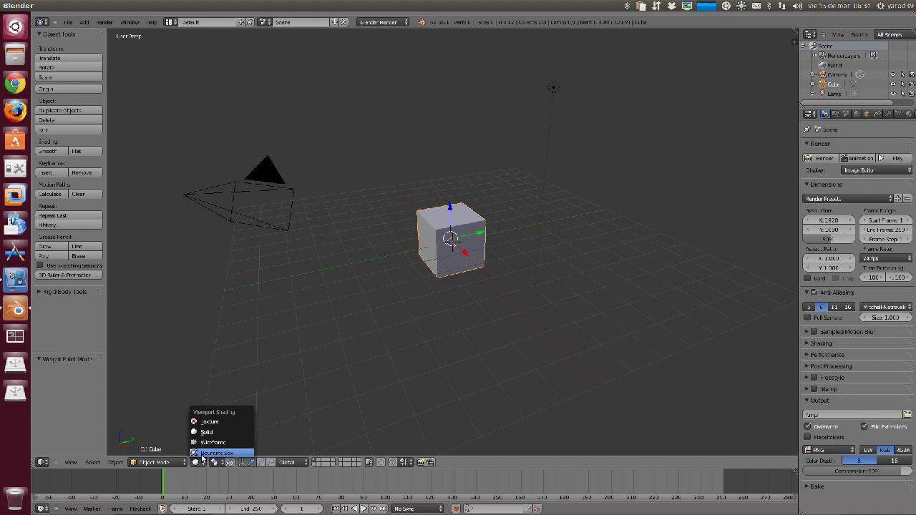
pyautogui.click(68, 23)
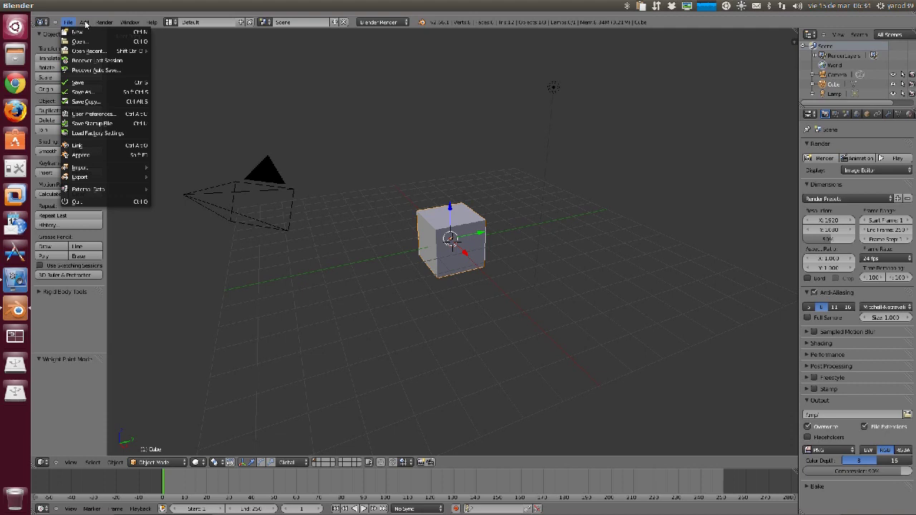
pyautogui.click(85, 24)
pyautogui.click(85, 24)
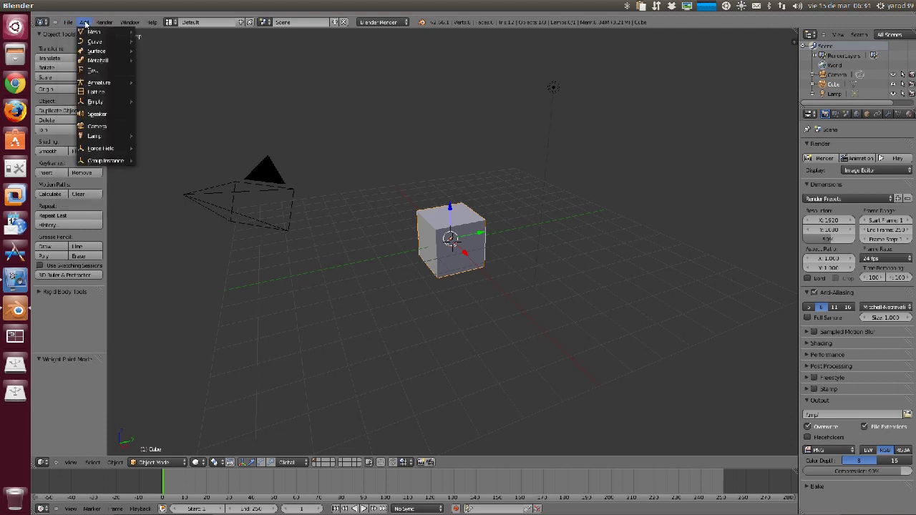
pyautogui.click(104, 24)
pyautogui.click(104, 24)
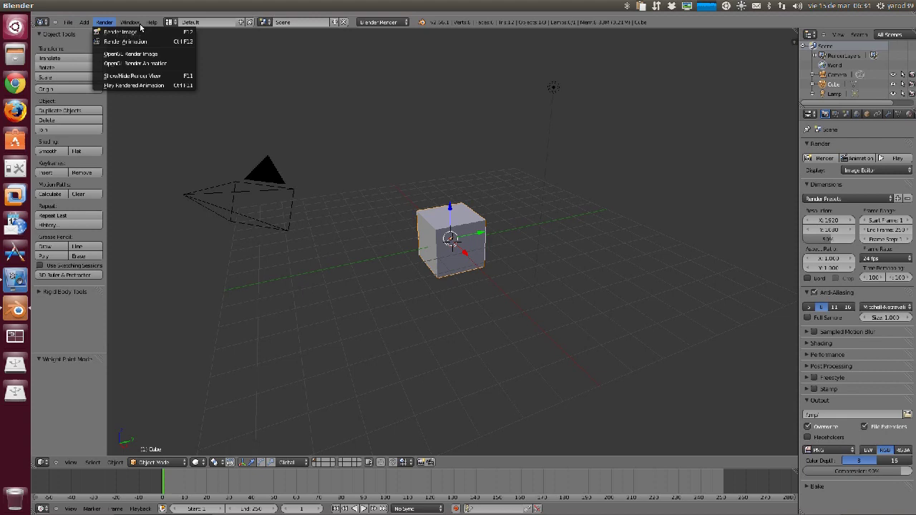
# Step: Browse the Window and Help menus, collapse and re-expand the header menus, and show the File menu
pyautogui.click(134, 23)
pyautogui.click(134, 23)
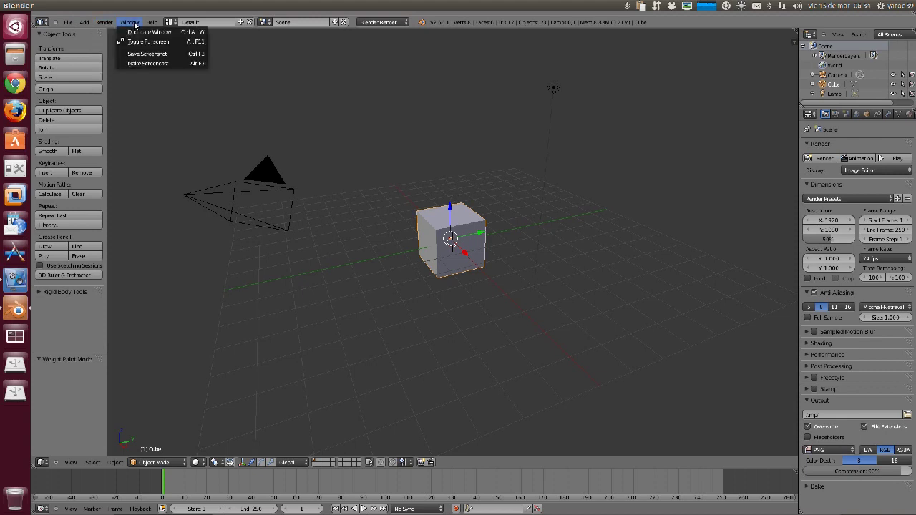
pyautogui.click(150, 23)
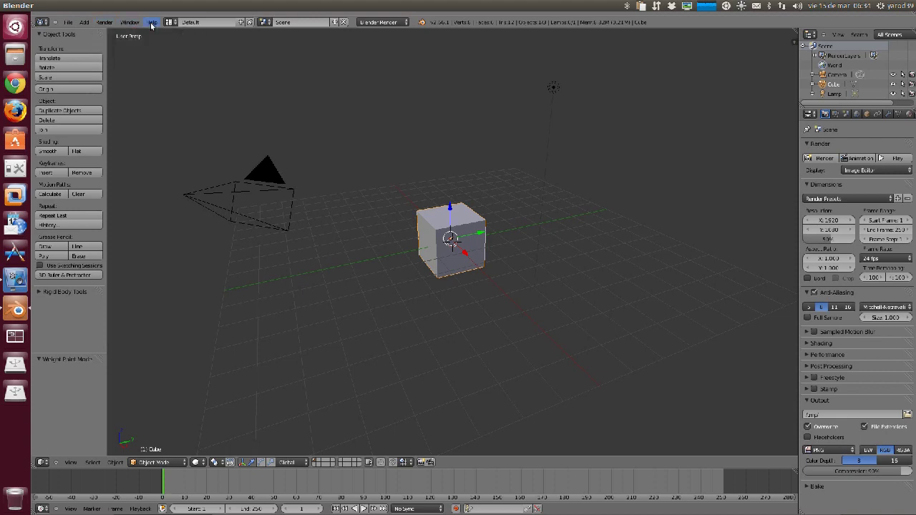
pyautogui.click(150, 24)
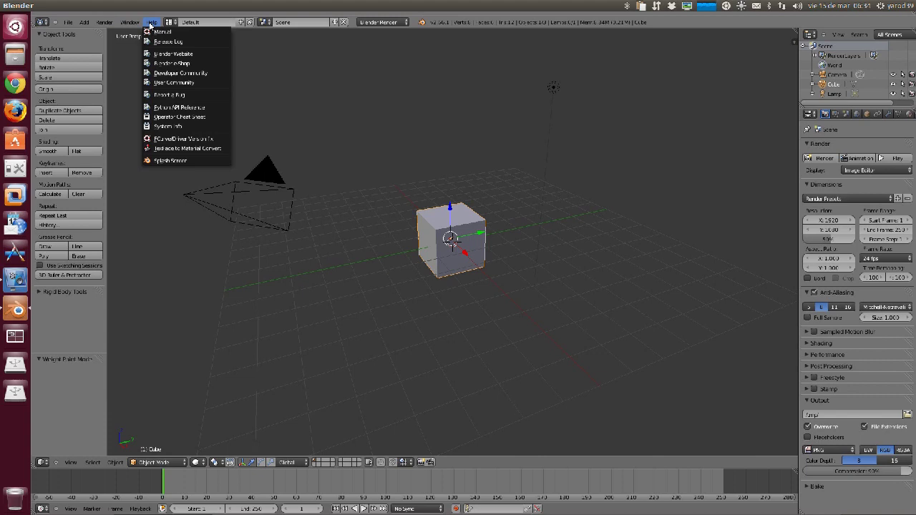
pyautogui.click(55, 23)
pyautogui.click(55, 23)
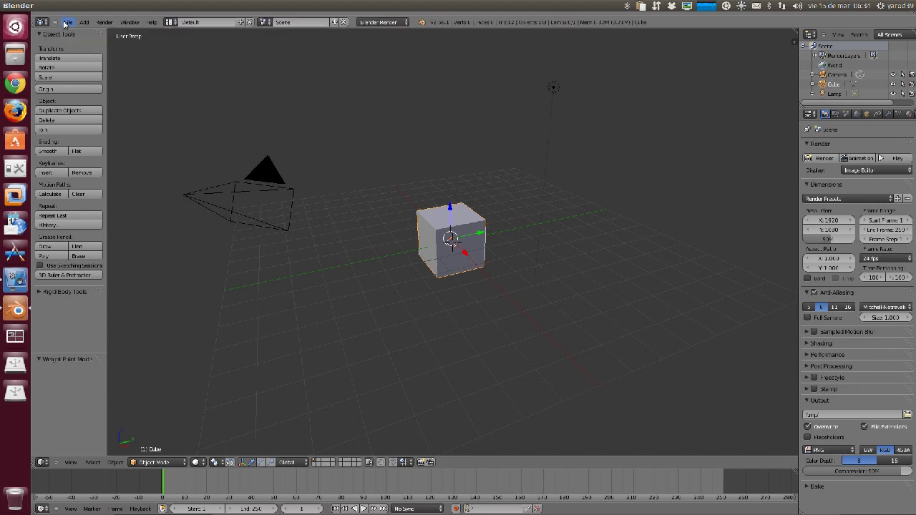
pyautogui.click(65, 23)
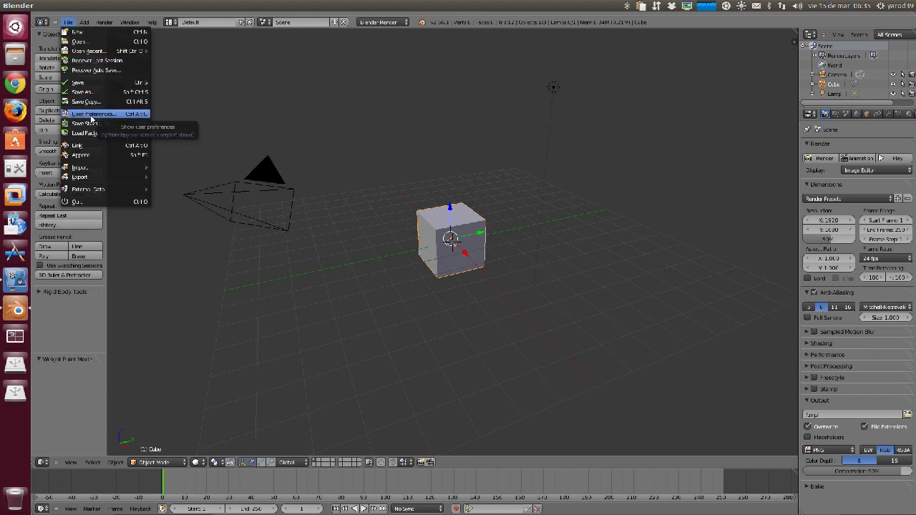
# Step: Open User Preferences and browse the System, File, Themes, Addons, Input and Editing tabs
pyautogui.click(91, 116)
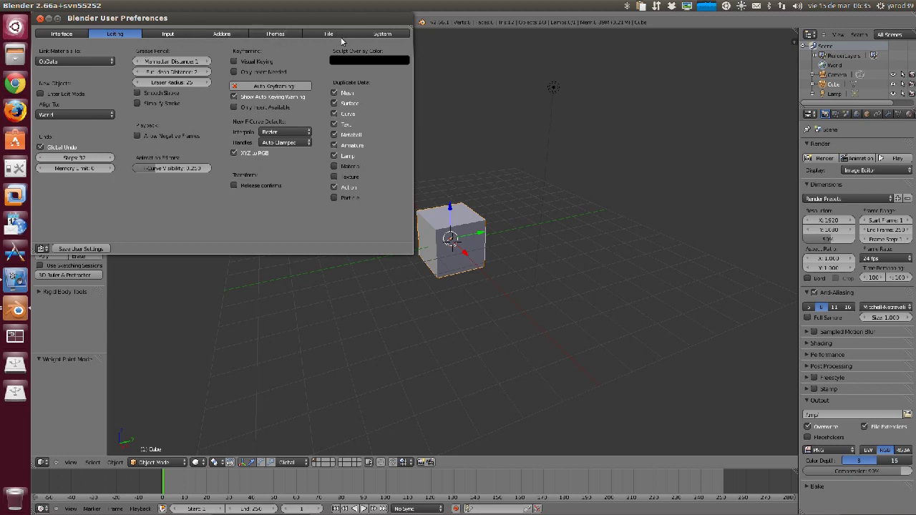
pyautogui.click(378, 35)
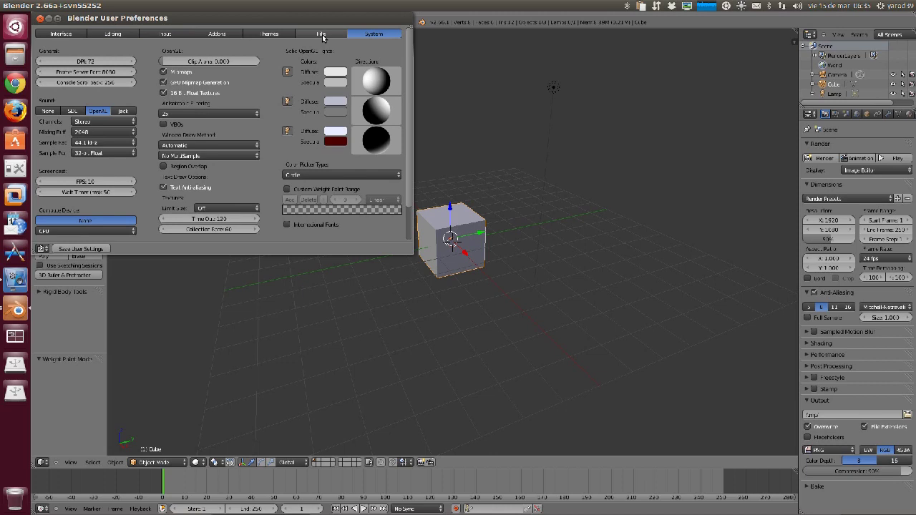
pyautogui.click(322, 36)
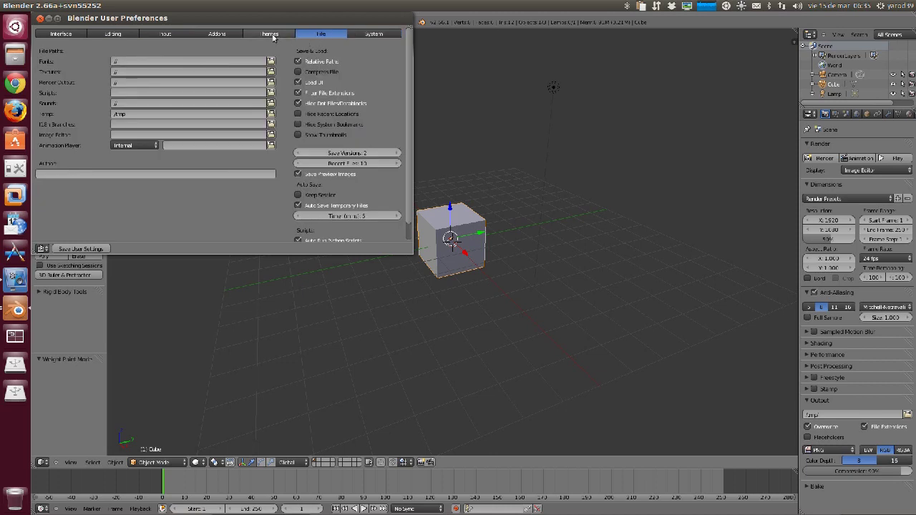
pyautogui.click(272, 36)
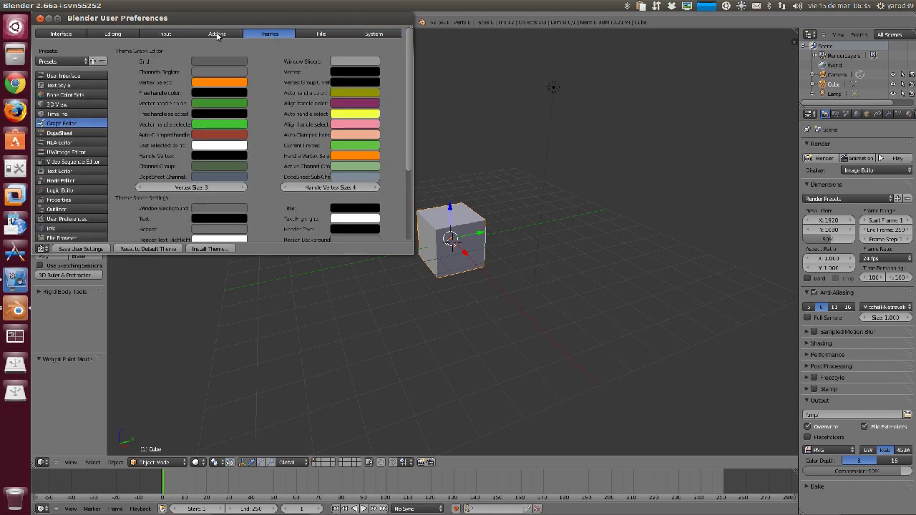
pyautogui.click(218, 35)
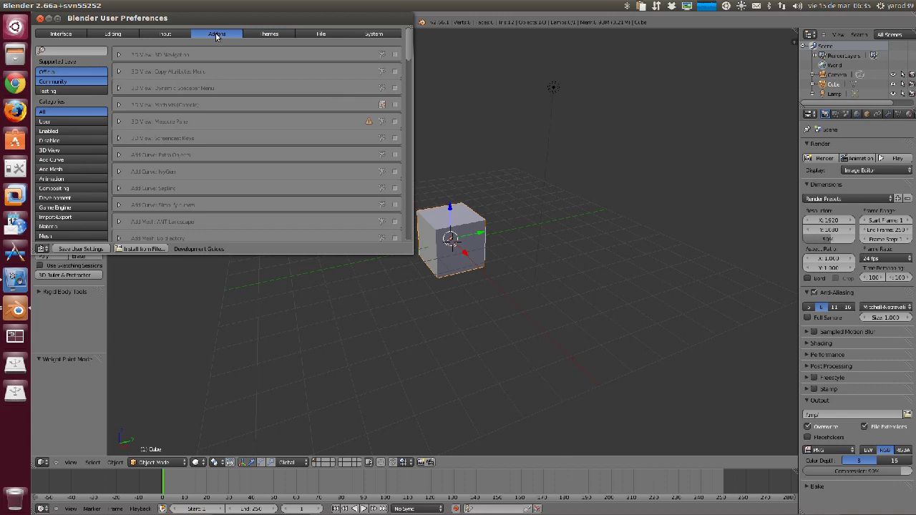
pyautogui.click(167, 34)
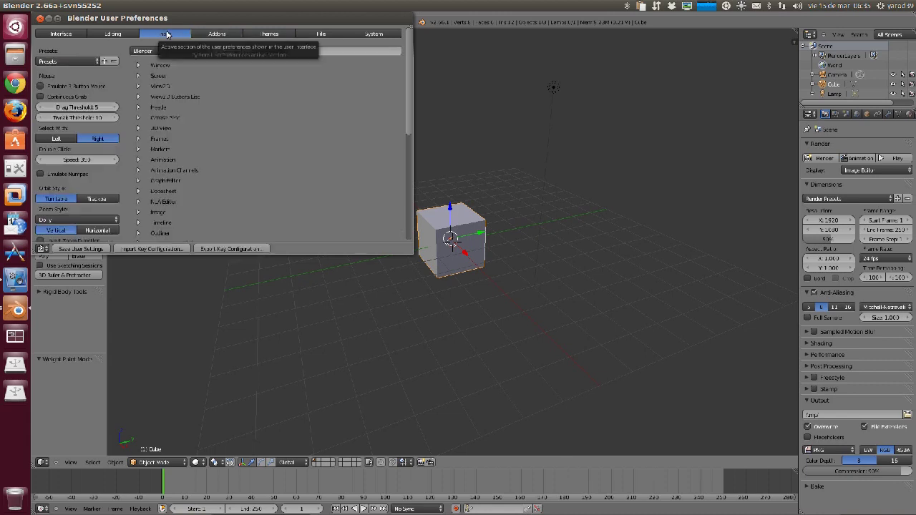
pyautogui.click(113, 34)
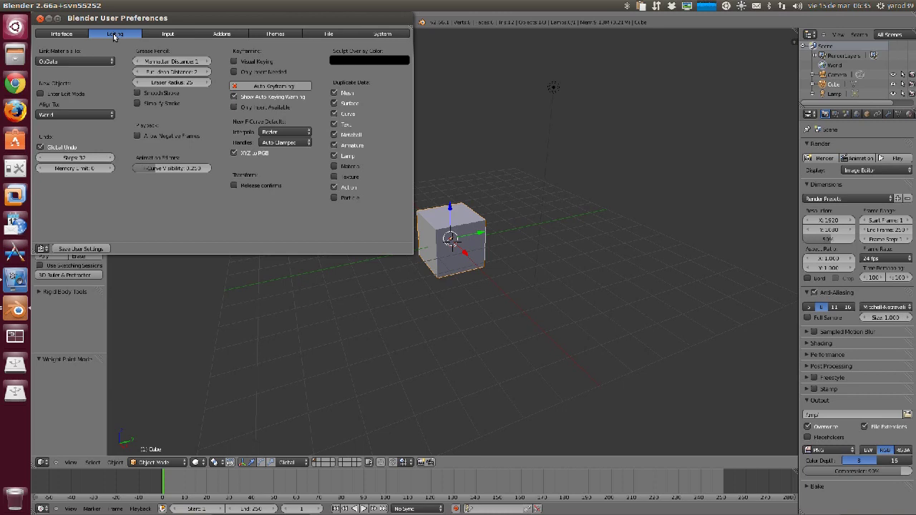
pyautogui.click(60, 34)
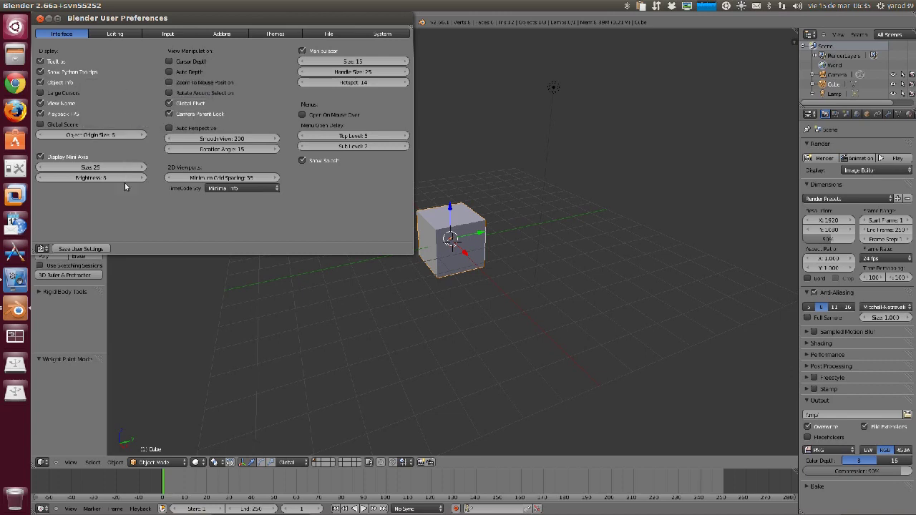
pyautogui.click(43, 249)
pyautogui.click(117, 35)
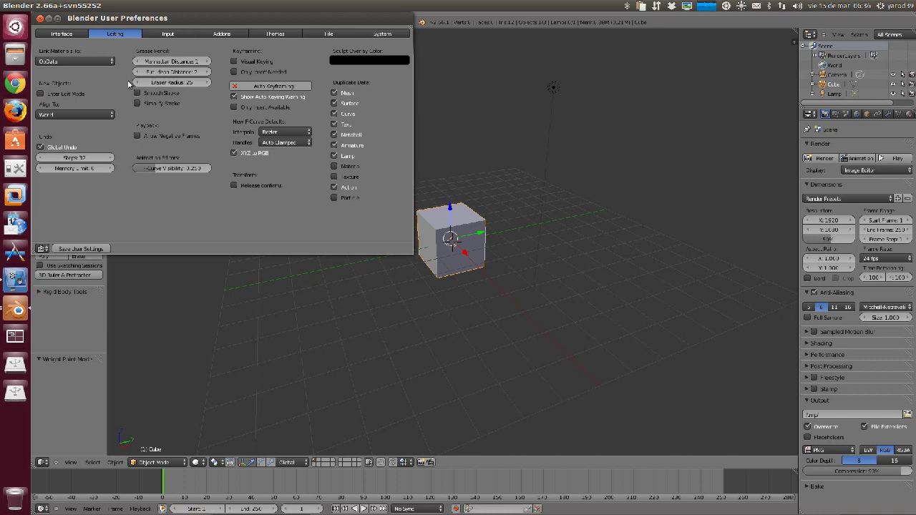
# Step: Browse back through the Input, Addons, Themes and File tabs of User Preferences
pyautogui.click(176, 36)
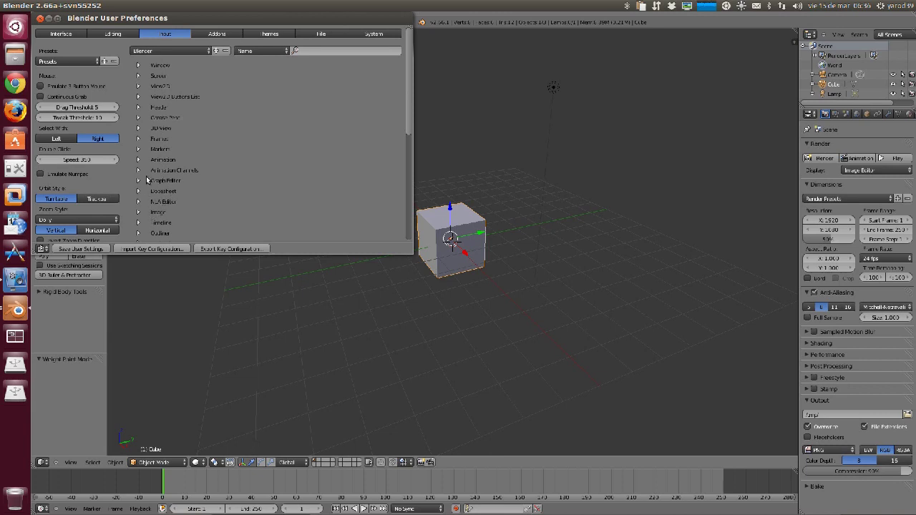
pyautogui.click(216, 36)
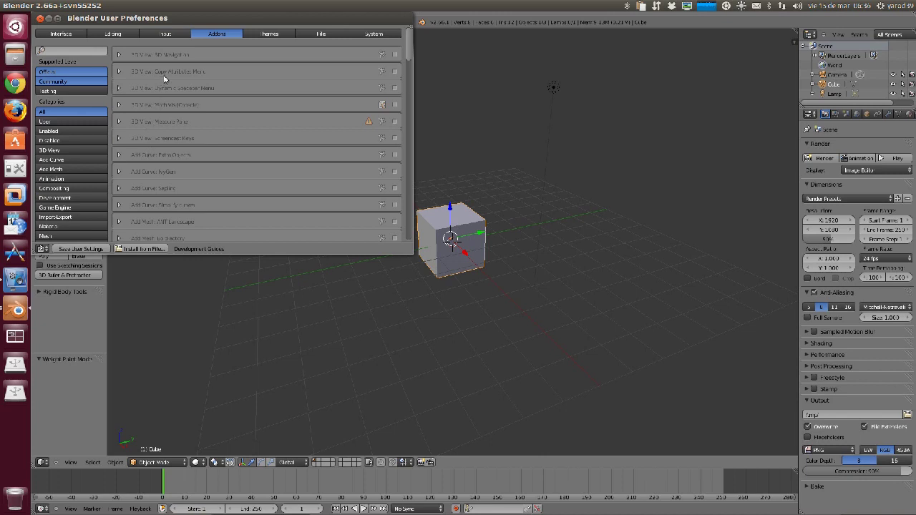
pyautogui.click(269, 35)
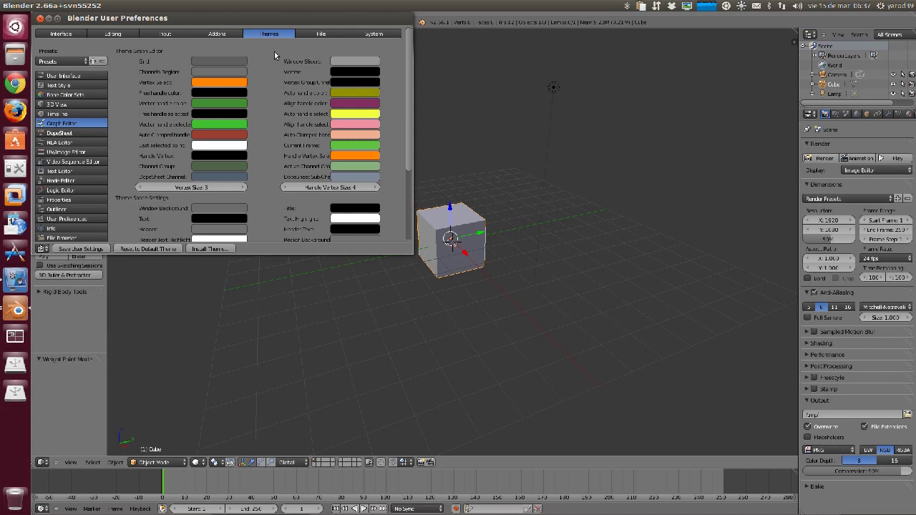
pyautogui.click(320, 38)
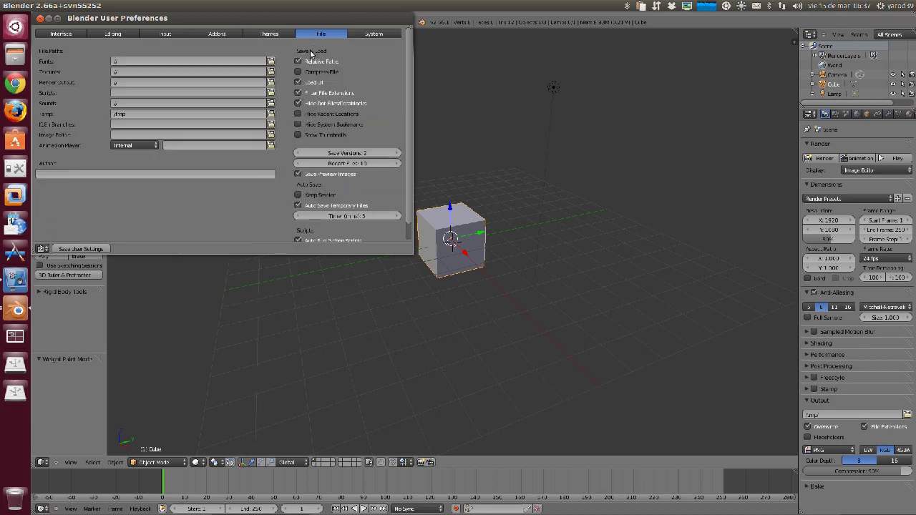
# Step: In the System tab, toggle the second solid OpenGL light and save user settings
pyautogui.scroll(-1, 310, 53)
pyautogui.scroll(1, 310, 55)
pyautogui.click(382, 35)
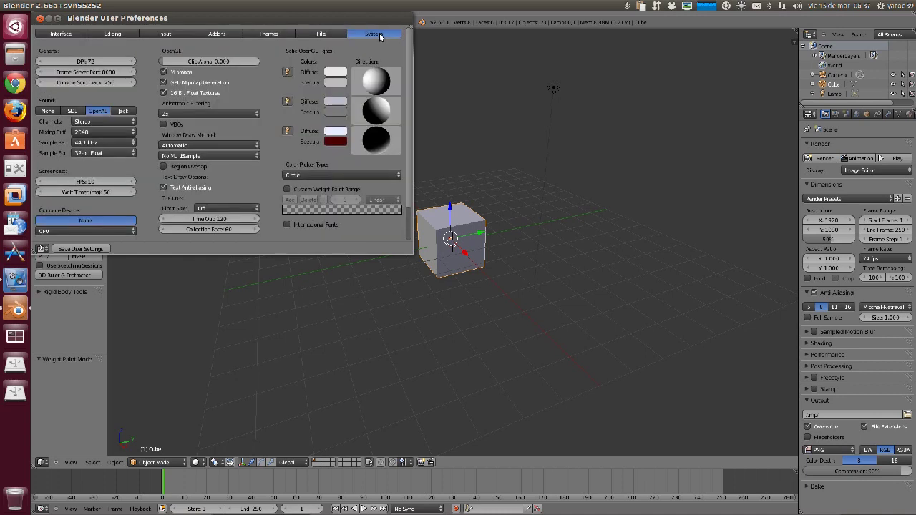
pyautogui.click(285, 99)
pyautogui.scroll(-2, 285, 99)
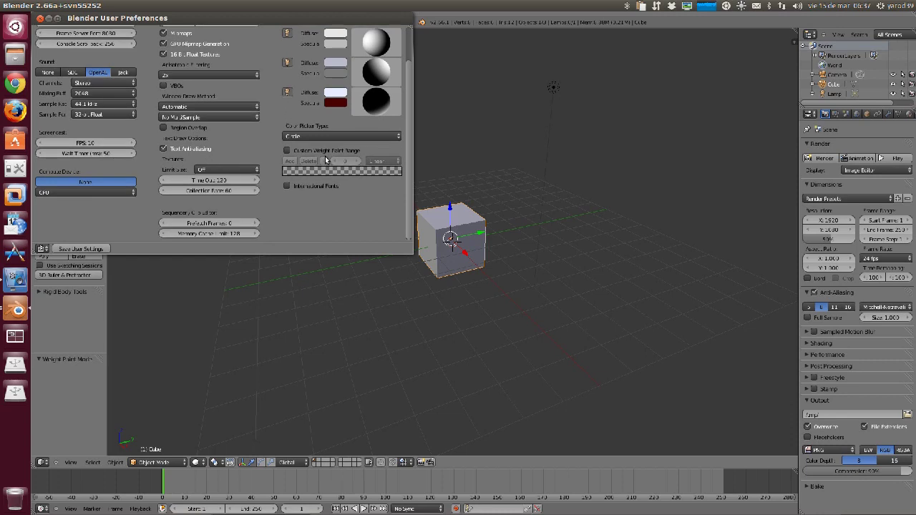
pyautogui.click(84, 251)
# Step: Enable International Fonts and open the interface Language list
pyautogui.scroll(1, 298, 205)
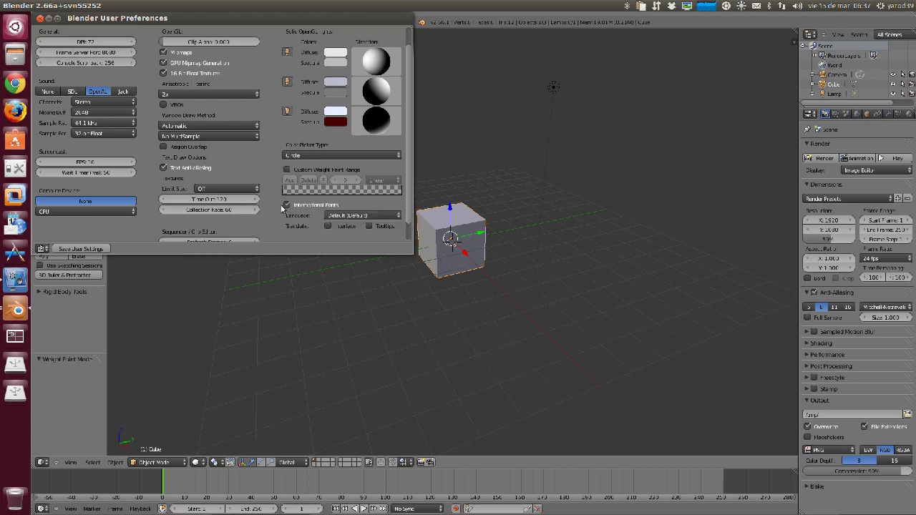
pyautogui.click(288, 206)
pyautogui.scroll(-1, 283, 145)
pyautogui.scroll(2, 283, 145)
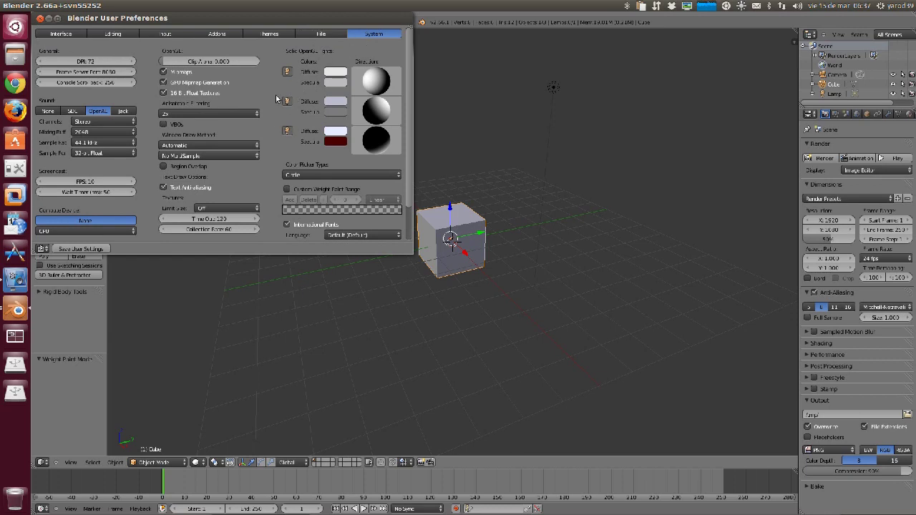
pyautogui.scroll(-2, 271, 155)
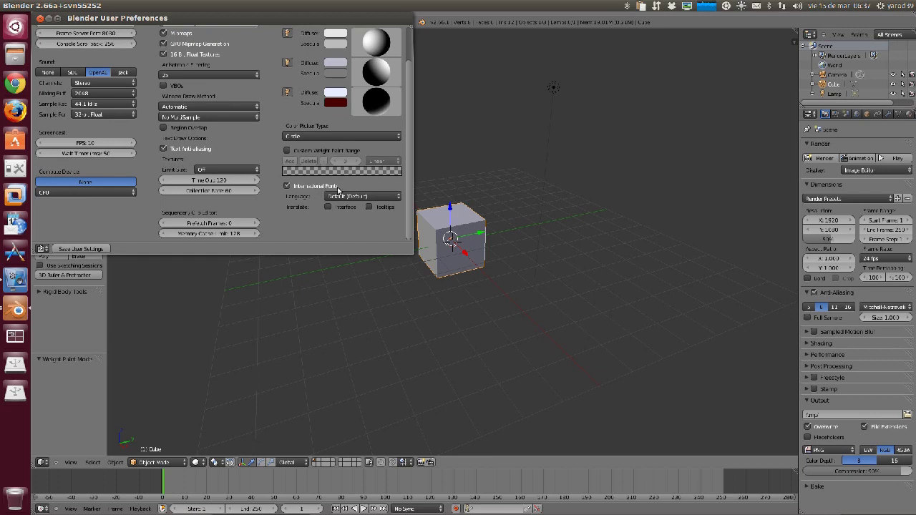
pyautogui.click(396, 199)
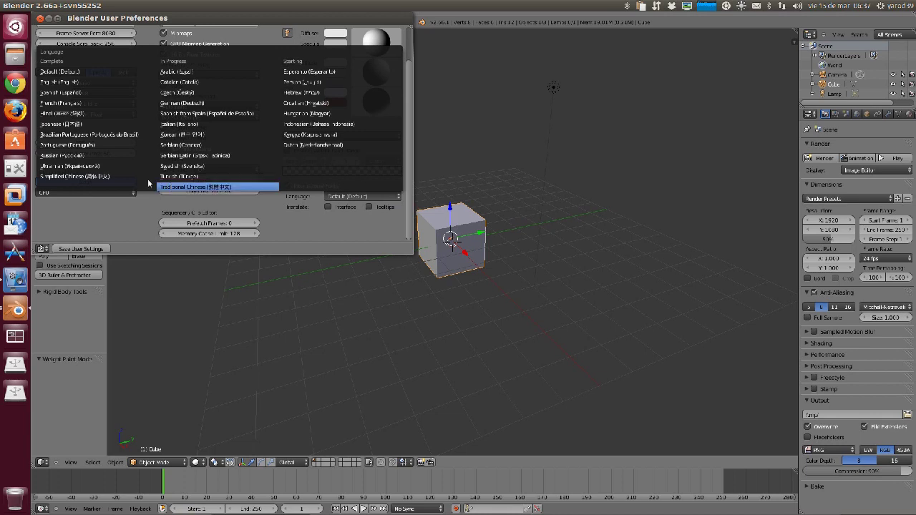
# Step: Set the language to Español with translated interface and tooltips, save, and close preferences
pyautogui.click(113, 93)
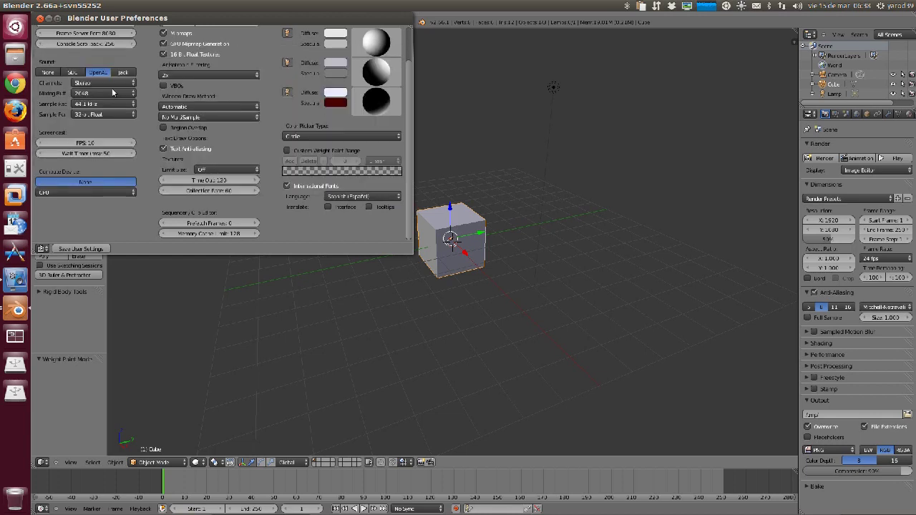
pyautogui.click(328, 207)
pyautogui.click(368, 206)
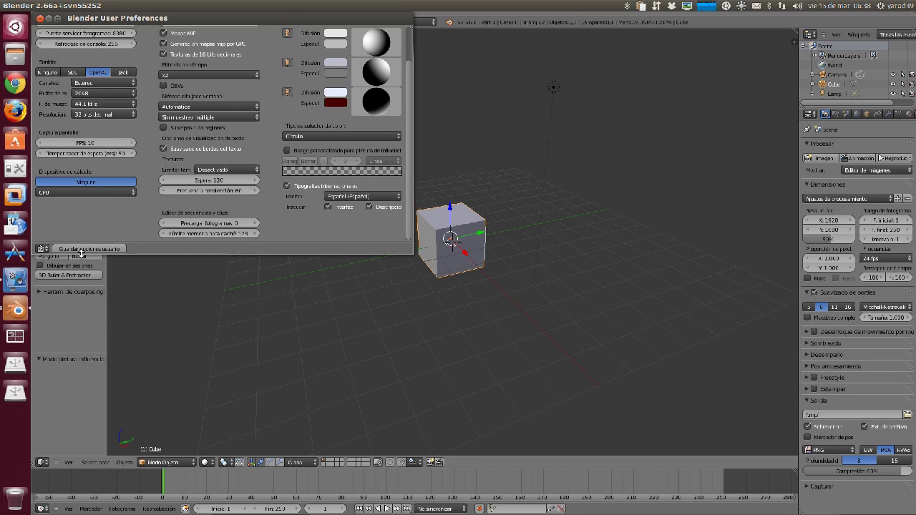
pyautogui.click(89, 250)
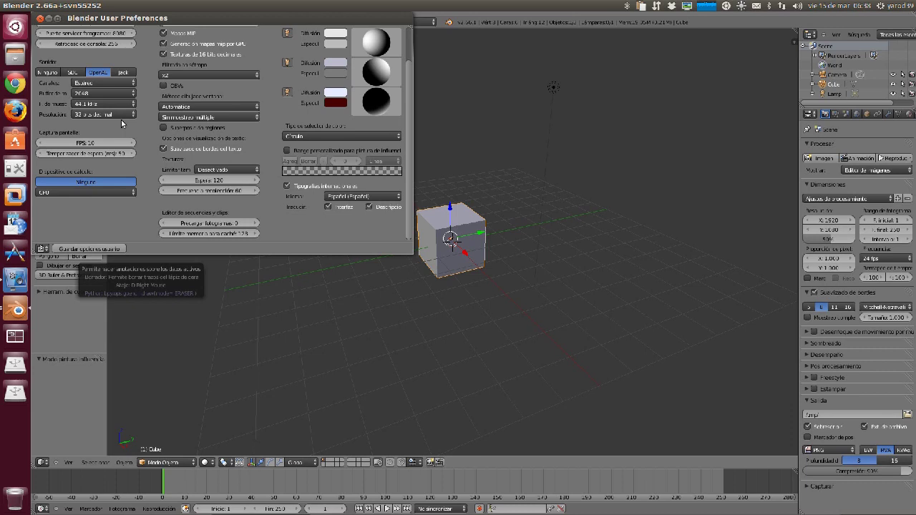
pyautogui.scroll(3, 121, 124)
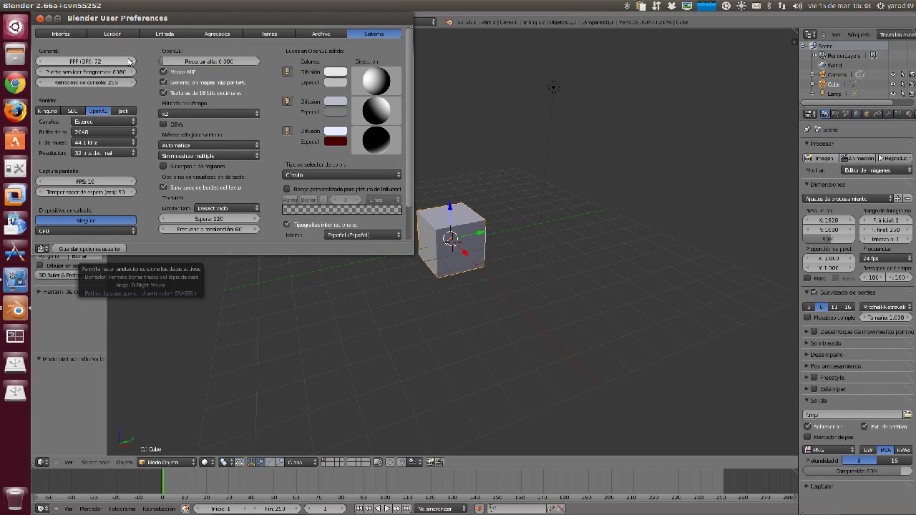
pyautogui.click(40, 18)
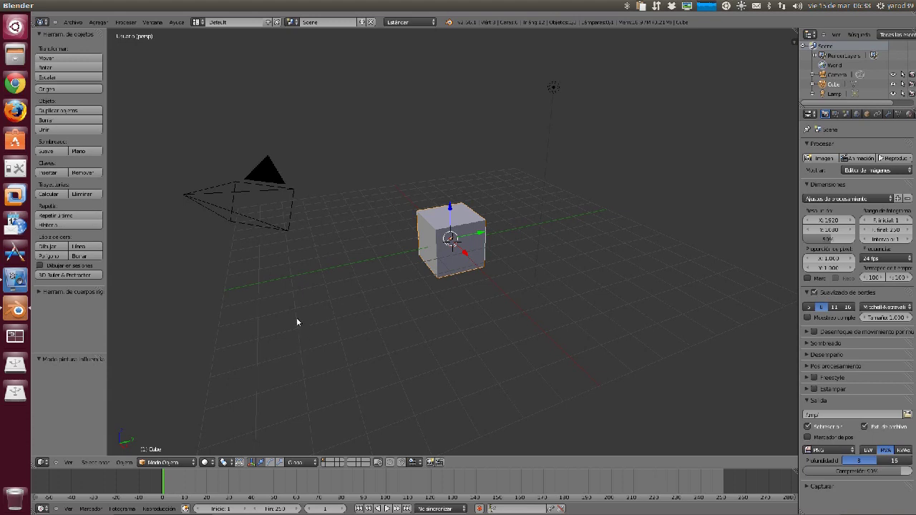
# Step: Move the cube up along Z with G, then place the 3D cursor on the lamp
pyautogui.click(241, 211)
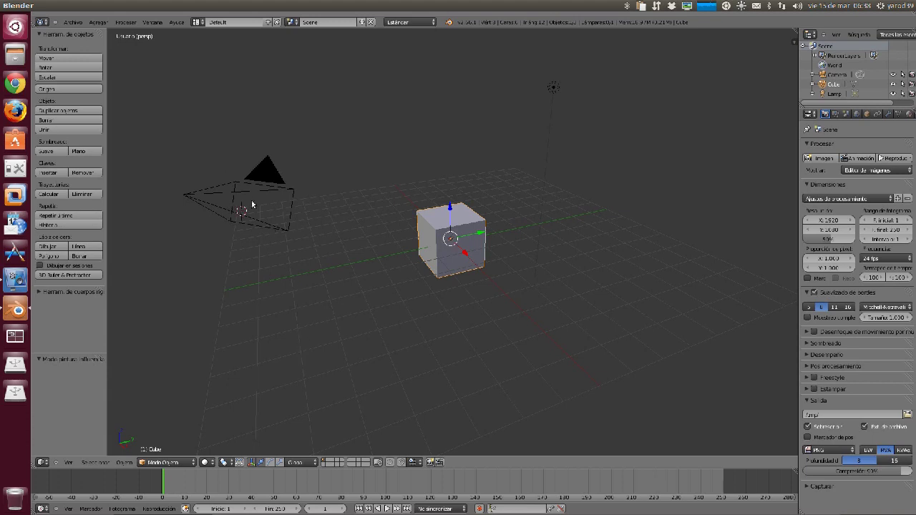
pyautogui.press('g')
pyautogui.click(453, 237)
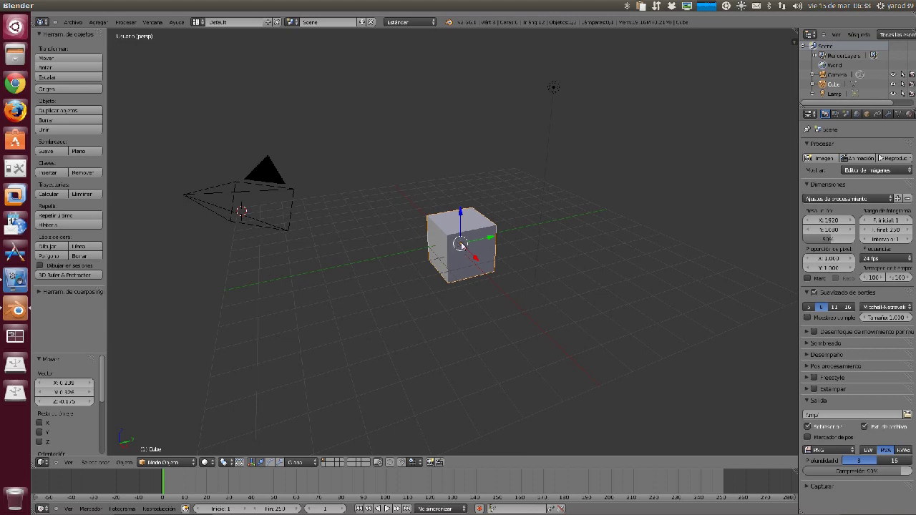
pyautogui.moveTo(462, 227)
pyautogui.mouseDown()
pyautogui.moveTo(457, 200)
pyautogui.moveTo(463, 232)
pyautogui.mouseUp()
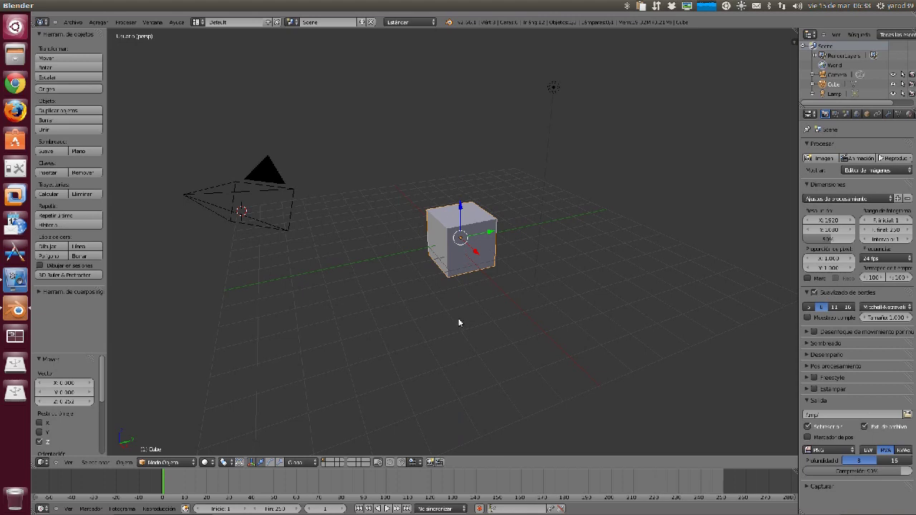
pyautogui.keyDown('ctrl'); pyautogui.keyDown('alt'); pyautogui.moveTo(459, 319); pyautogui.dragTo(430, 319); pyautogui.keyUp('alt'); pyautogui.keyUp('ctrl')
pyautogui.click(553, 86)
# Step: Hide the transform manipulator, keep Global orientation, and set the pivot point to Active Element
pyautogui.click(251, 463)
pyautogui.click(462, 240)
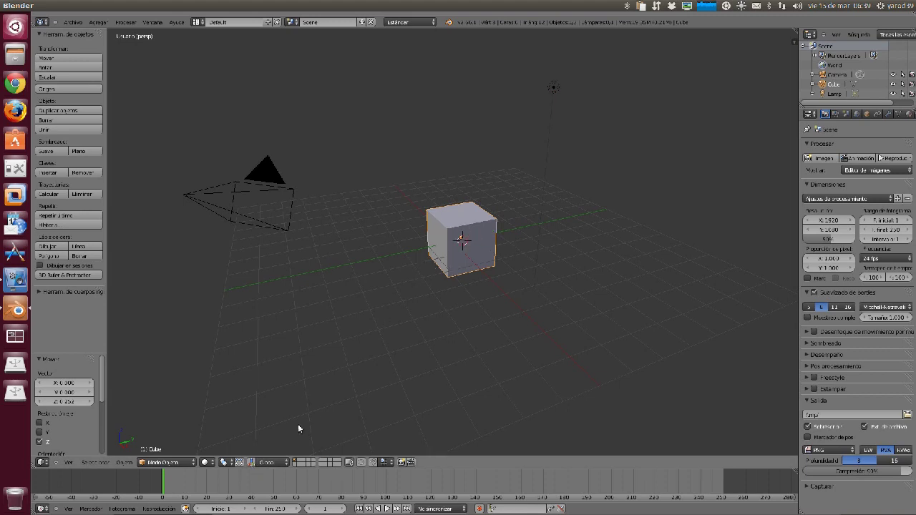
pyautogui.click(270, 463)
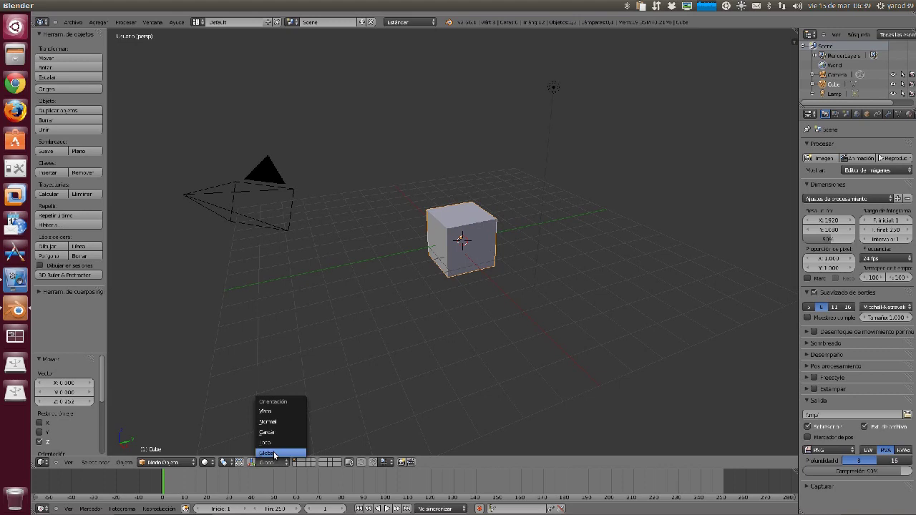
pyautogui.click(275, 454)
pyautogui.click(454, 239)
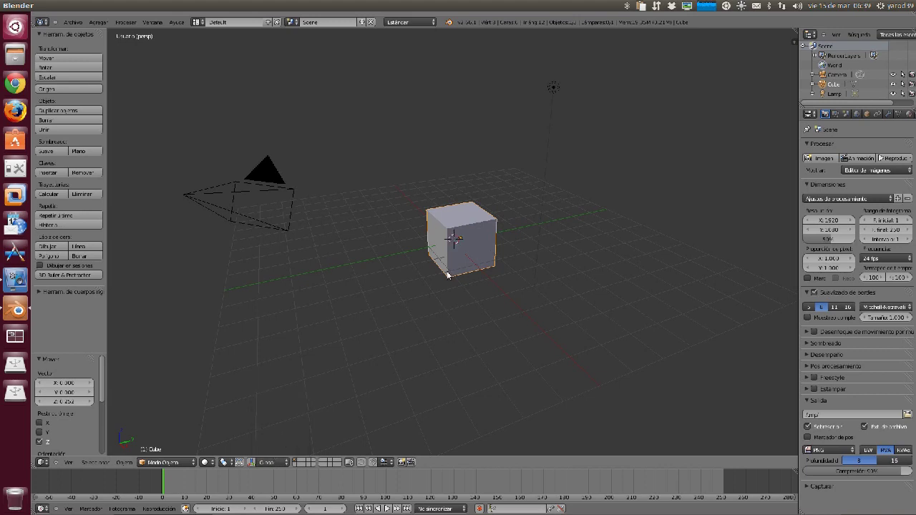
pyautogui.click(231, 464)
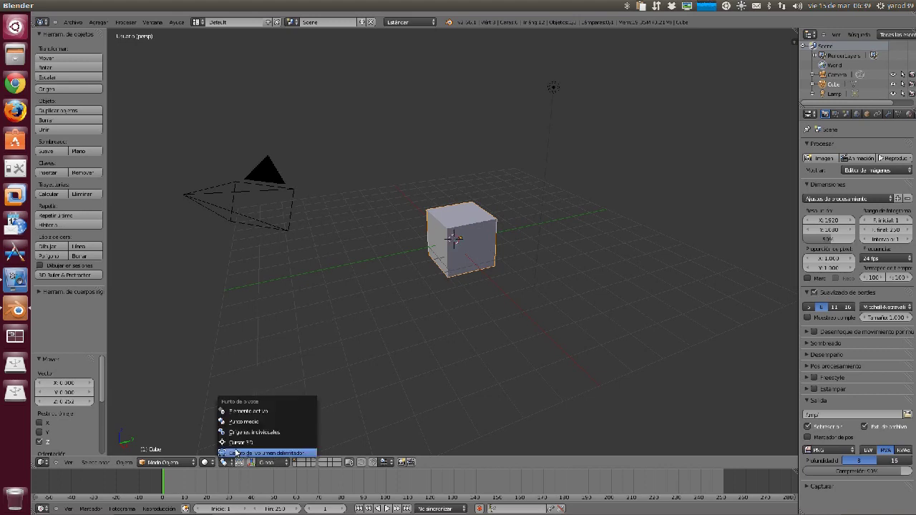
pyautogui.click(247, 412)
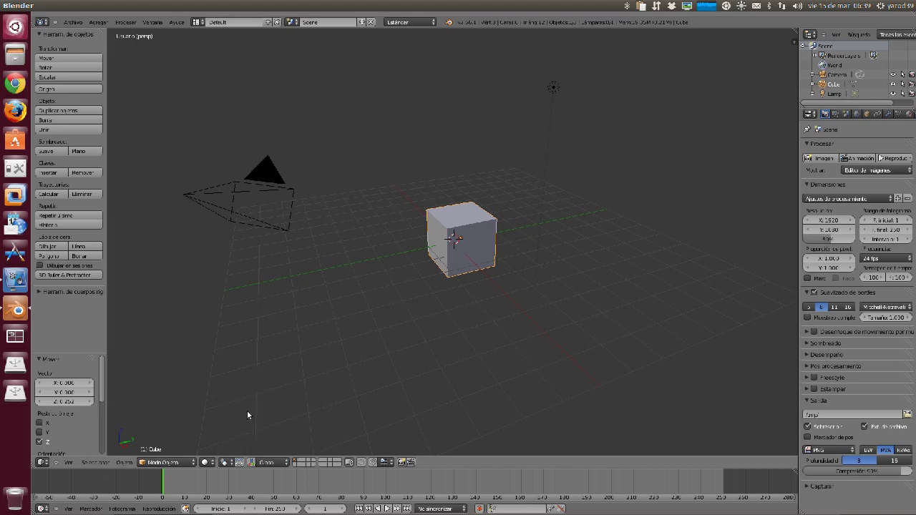
# Step: Switch viewport shading to Wireframe, then back to Solid
pyautogui.click(205, 463)
pyautogui.click(212, 445)
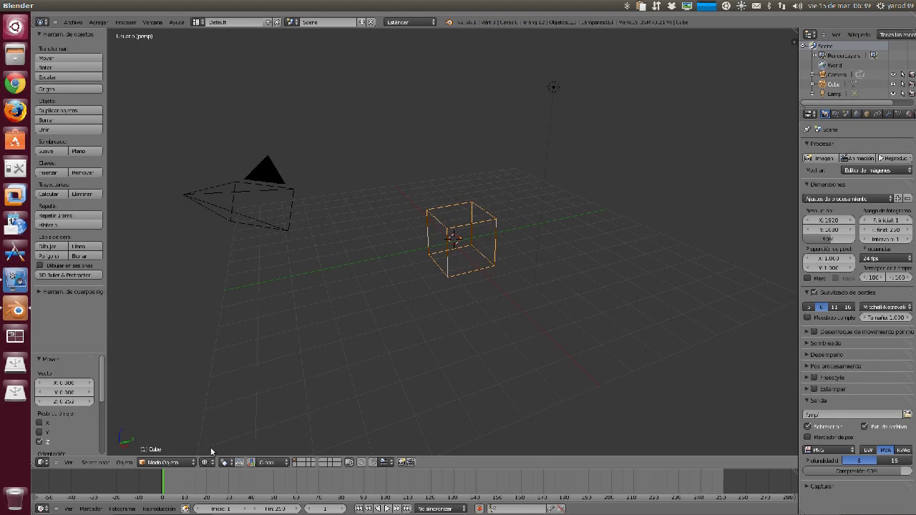
pyautogui.click(206, 463)
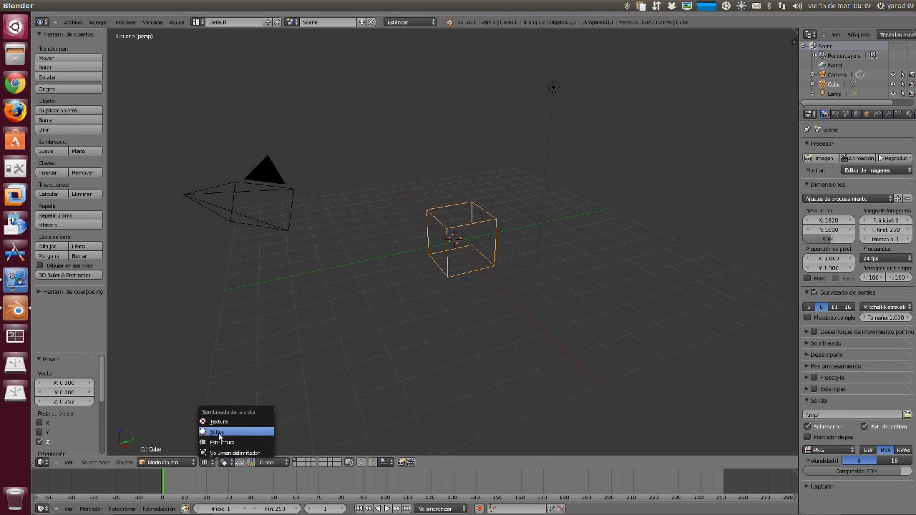
pyautogui.click(219, 433)
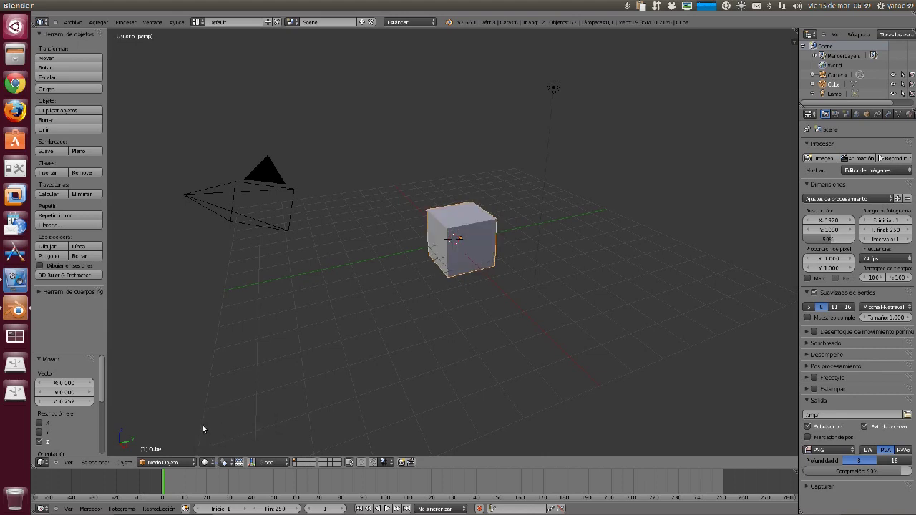
# Step: Hide and then reshow the Tools panel from the Ver menu
pyautogui.click(70, 463)
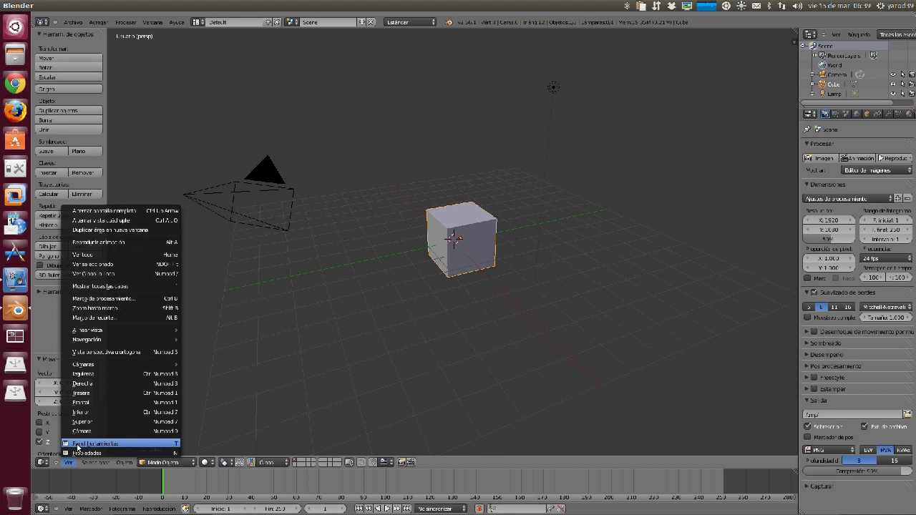
pyautogui.click(78, 444)
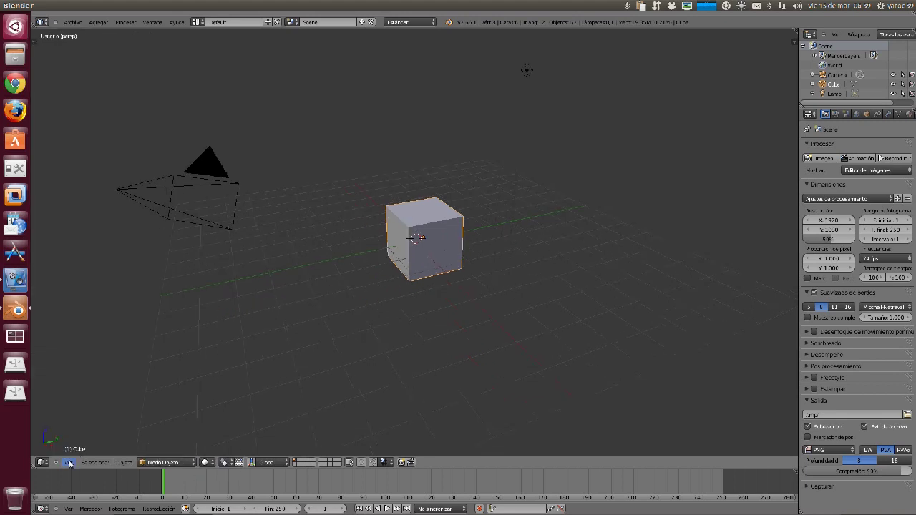
pyautogui.click(70, 464)
pyautogui.click(79, 444)
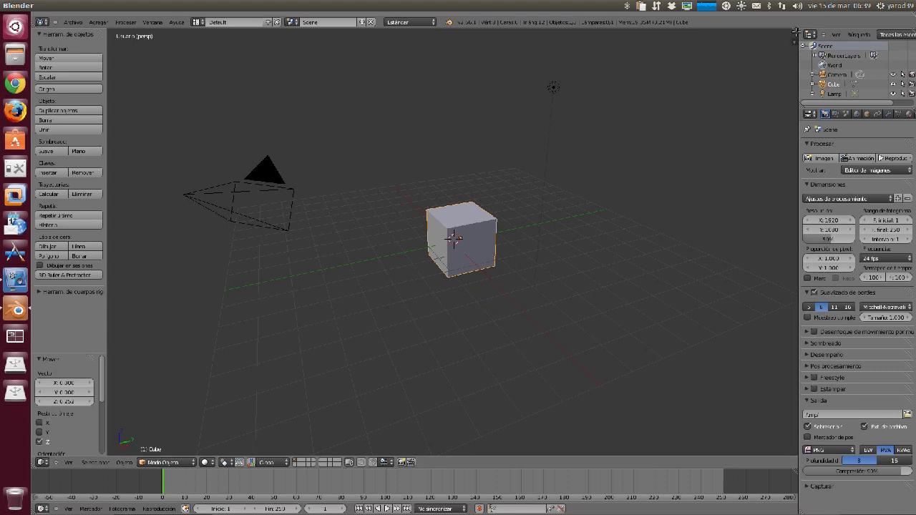
pyautogui.moveTo(796, 32)
pyautogui.mouseDown()
pyautogui.moveTo(716, 84)
pyautogui.moveTo(507, 144)
pyautogui.moveTo(813, 27)
pyautogui.mouseUp()
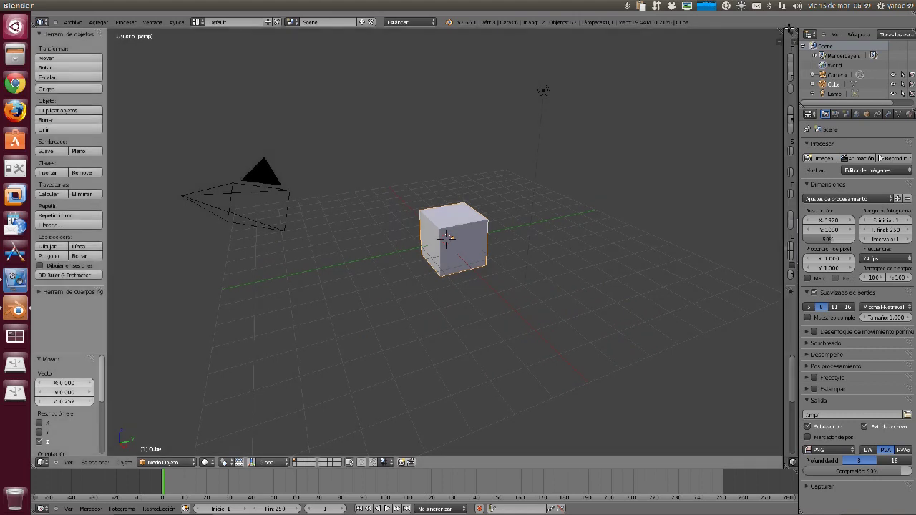
pyautogui.moveTo(790, 29); pyautogui.dragTo(784, 47)
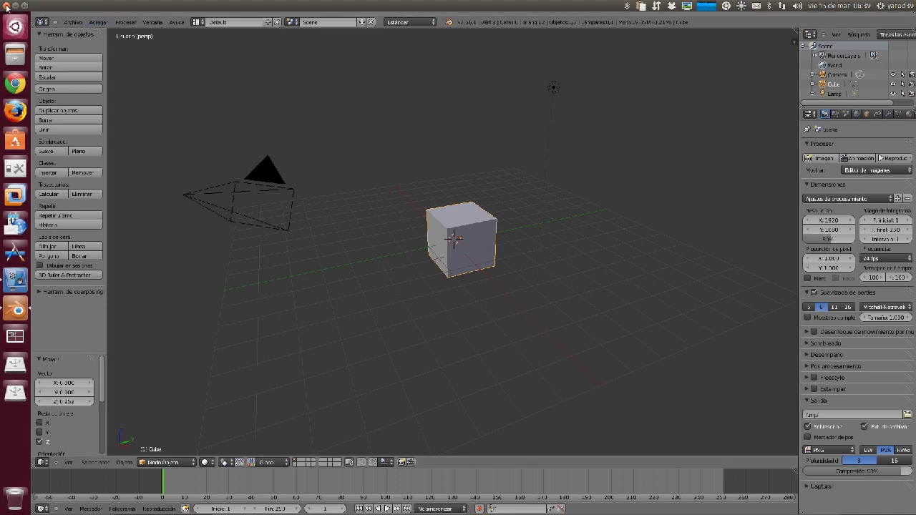
# Step: Choose Ayuda > Manual to open the Blender 2.6 User Manual in Chrome
pyautogui.click(178, 23)
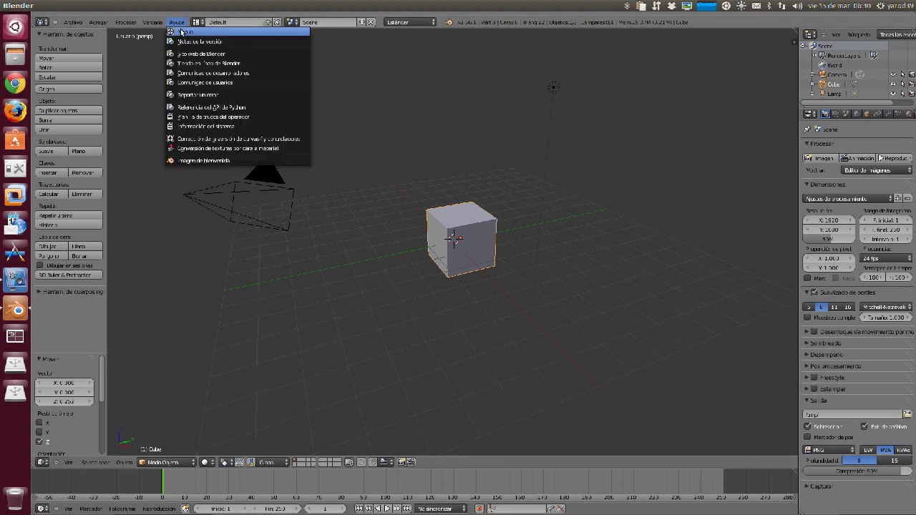
pyautogui.click(181, 33)
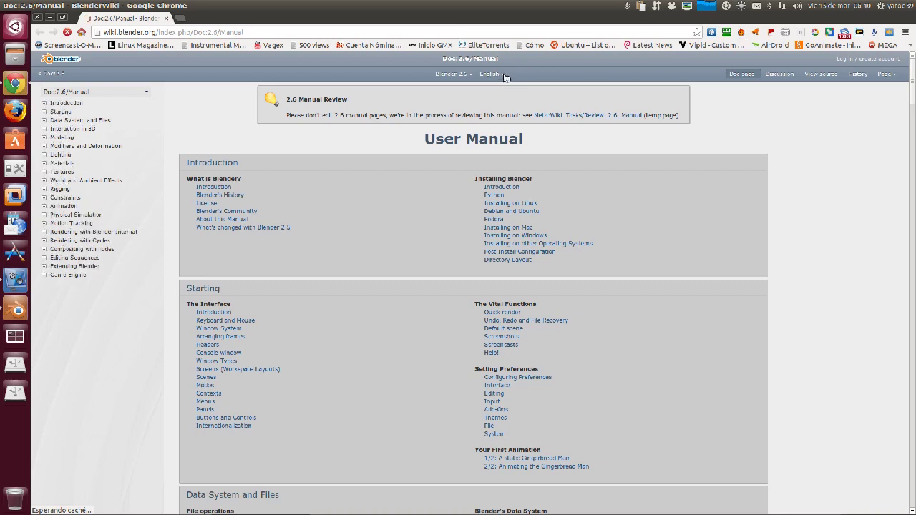
# Step: Switch the manual to Spanish, scroll through it, then close Chrome
pyautogui.click(505, 75)
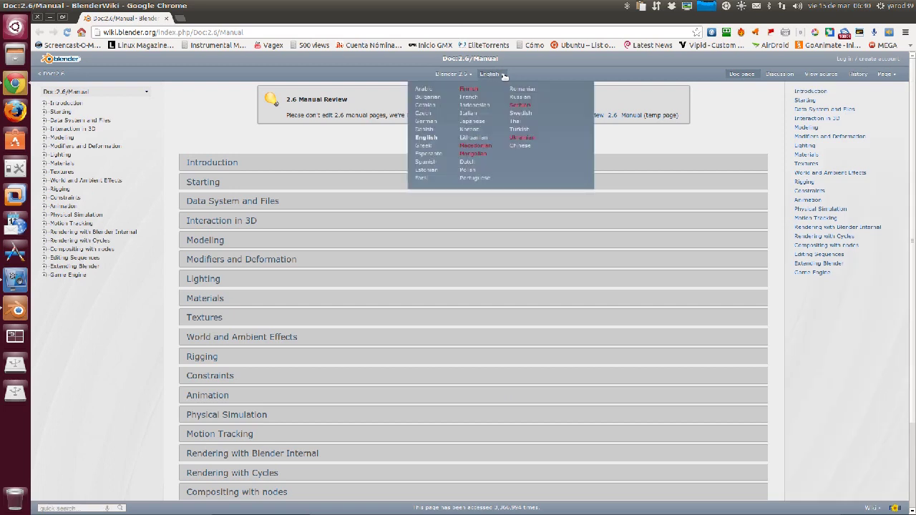
pyautogui.click(432, 163)
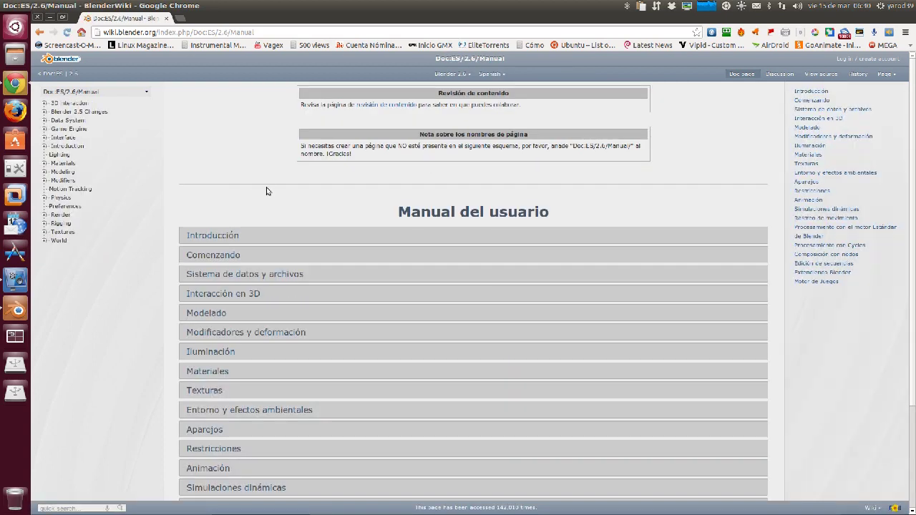
pyautogui.scroll(-1, 266, 191)
pyautogui.scroll(-2, 267, 190)
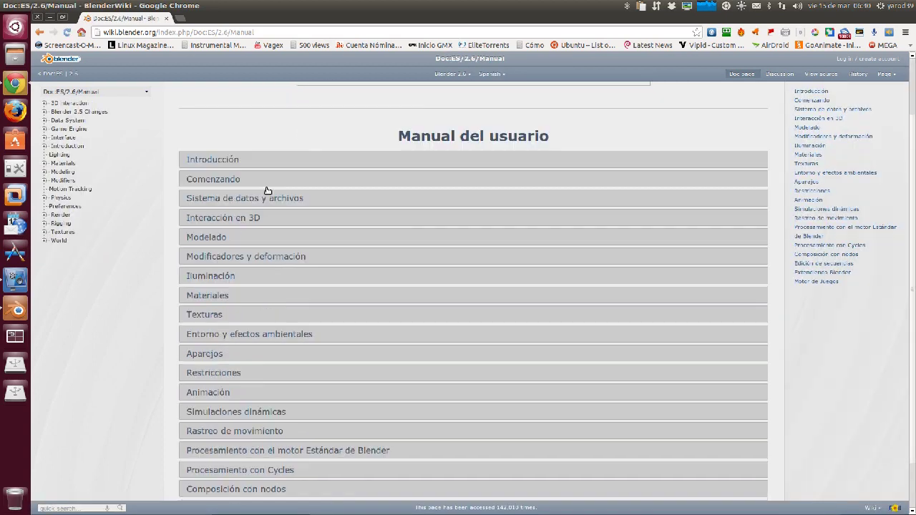
pyautogui.scroll(-2, 267, 190)
pyautogui.scroll(4, 266, 191)
pyautogui.scroll(1, 268, 192)
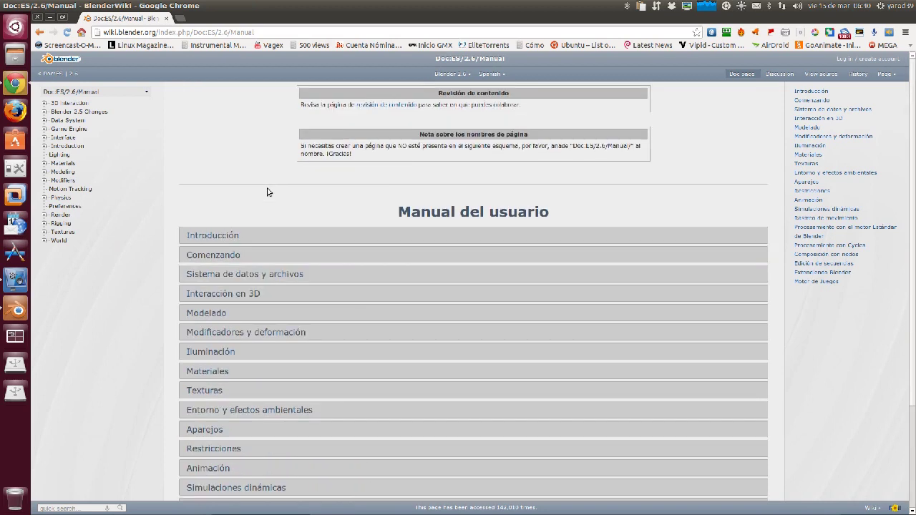
pyautogui.click(38, 17)
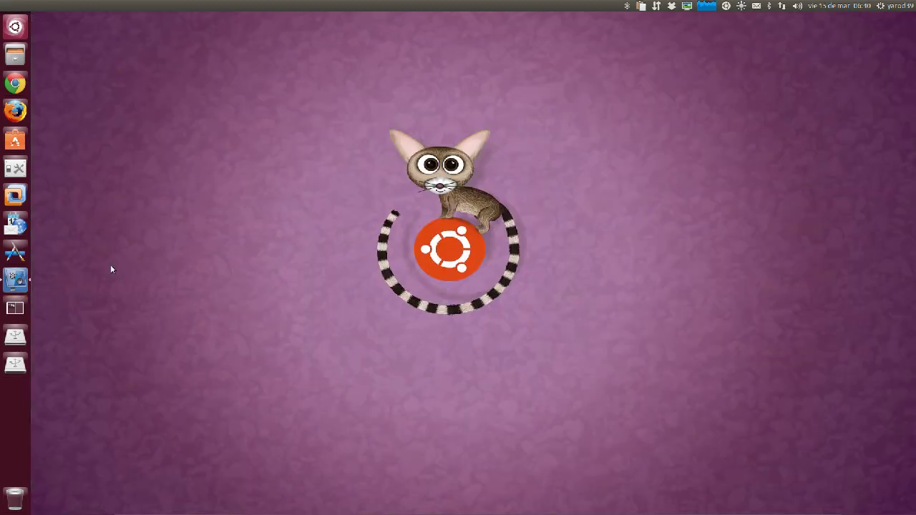
# Step: Launch vokoscreen from the Unity launcher
pyautogui.click(19, 282)
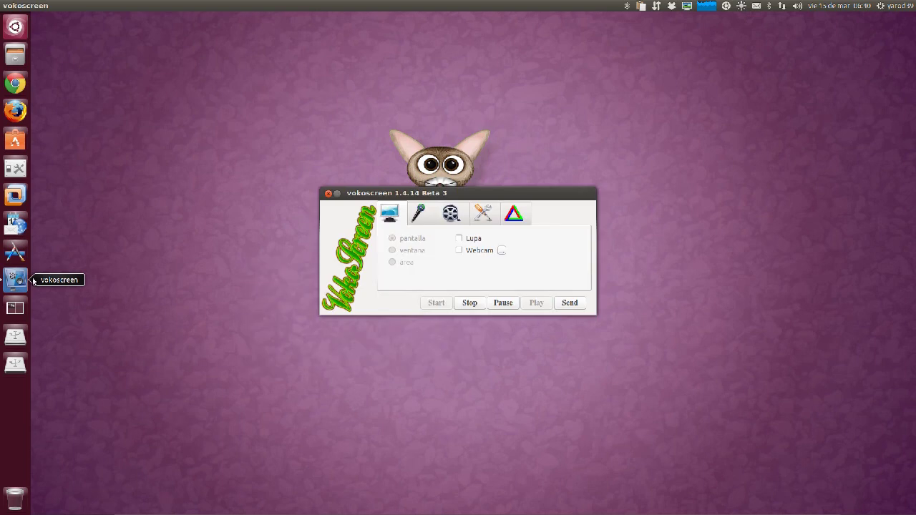